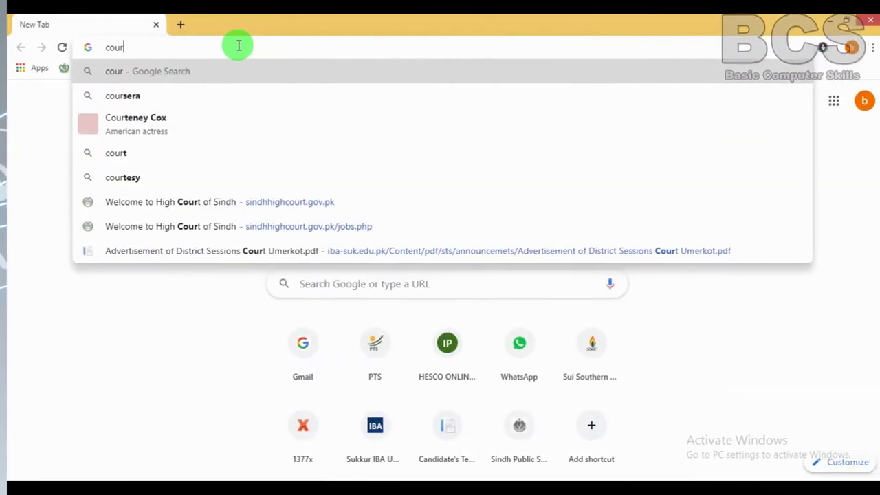
# Search Google Images for 'cout and tie' and filter to transparent colour results.
pyautogui.press('BackSpace')
pyautogui.write('t')
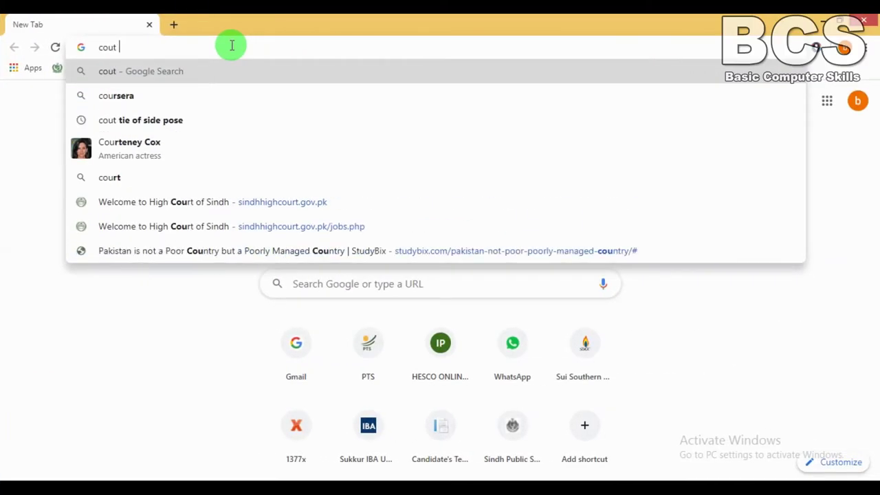
pyautogui.write(' and tie')
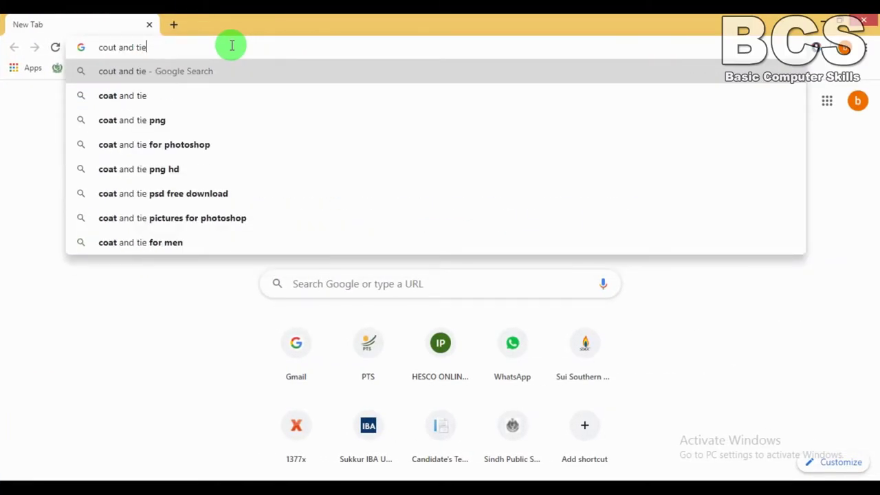
pyautogui.press('Return')
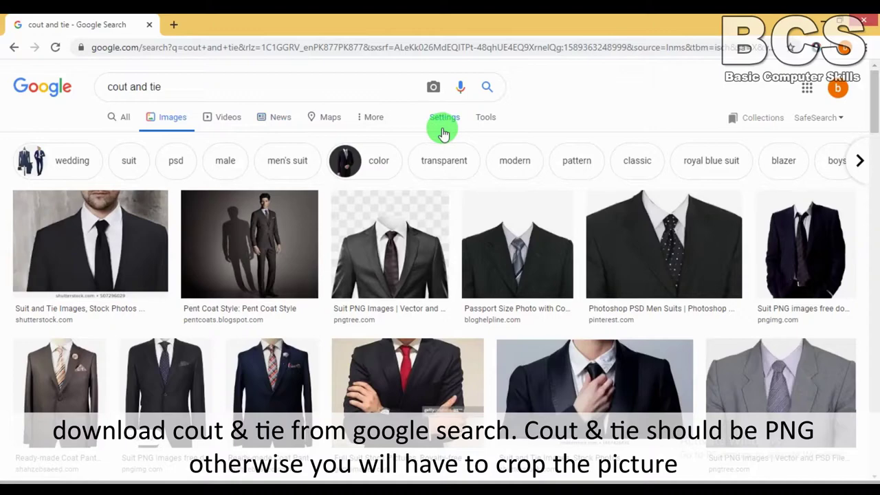
pyautogui.click(487, 119)
pyautogui.click(172, 140)
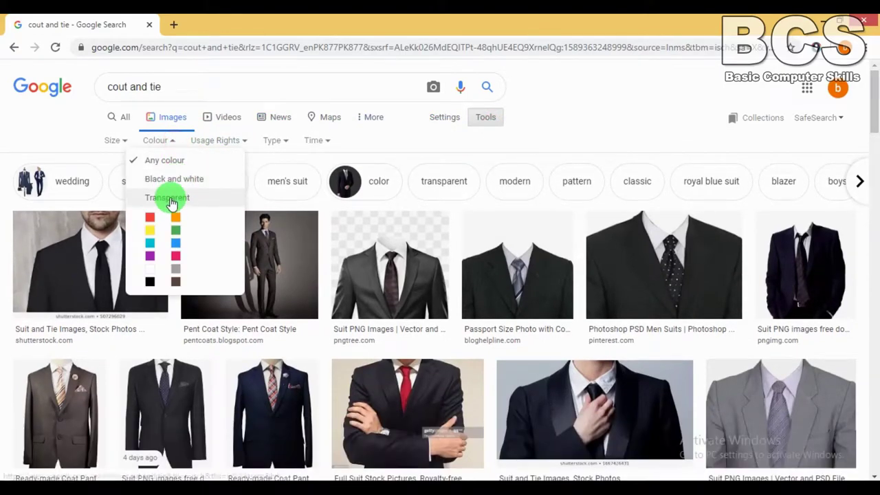
pyautogui.click(170, 198)
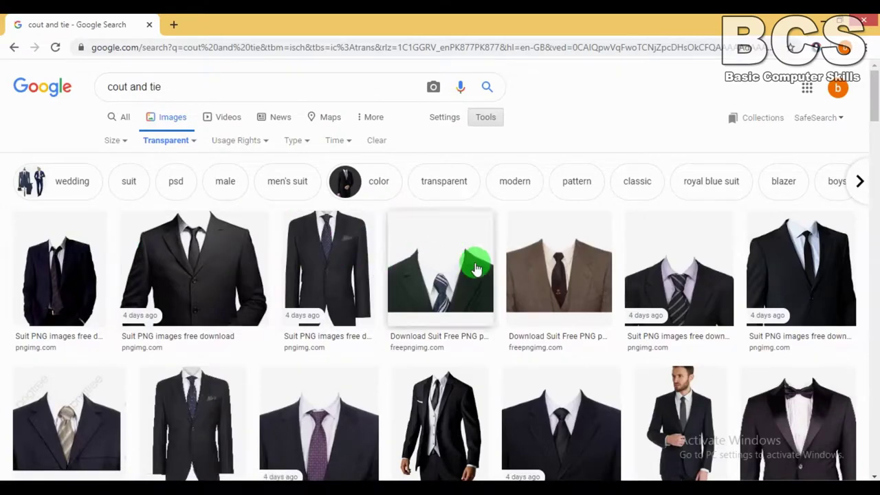
# Scroll the results and preview the black suit with the striped tie.
pyautogui.scroll(-1, 574, 284)
pyautogui.scroll(-1, 172, 281)
pyautogui.scroll(-2, 128, 285)
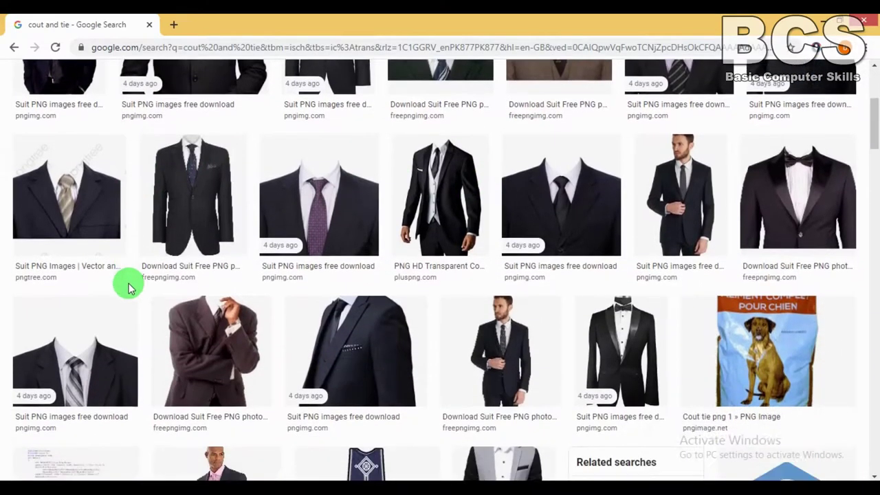
pyautogui.scroll(-1, 334, 334)
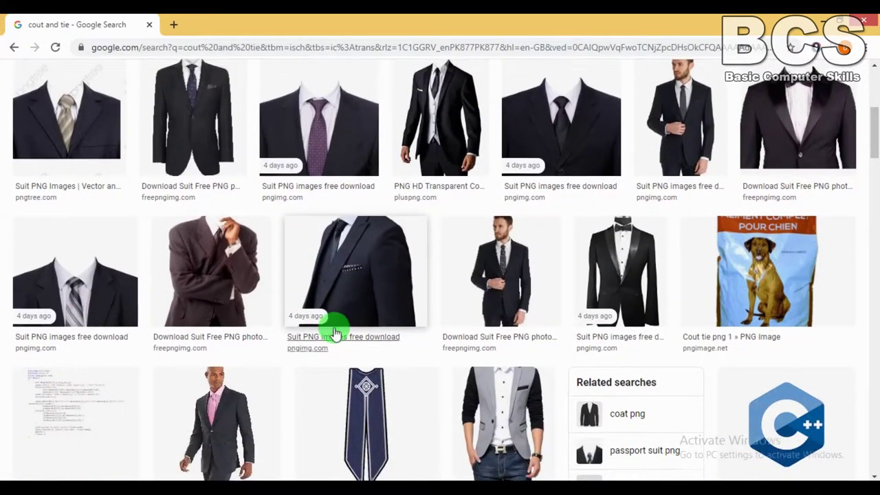
pyautogui.click(98, 299)
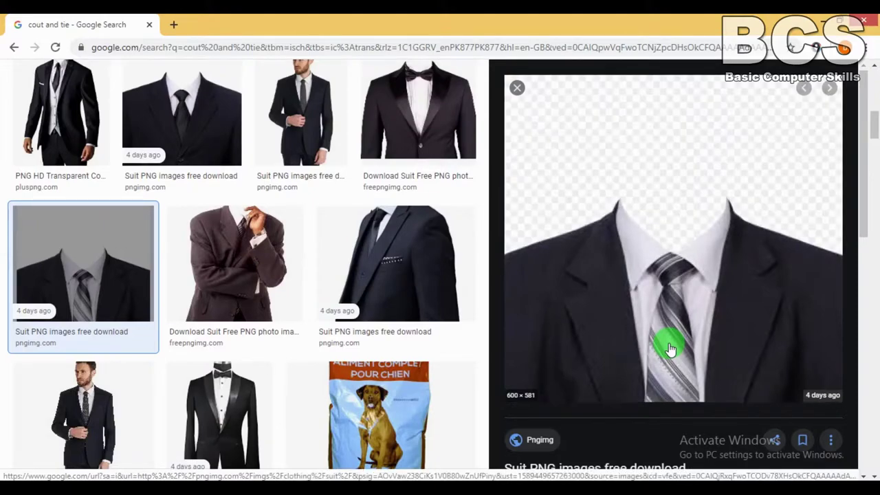
# Save the suit image to the Desktop as suit_PNG93211.png and minimize Chrome.
pyautogui.rightClick(626, 292)
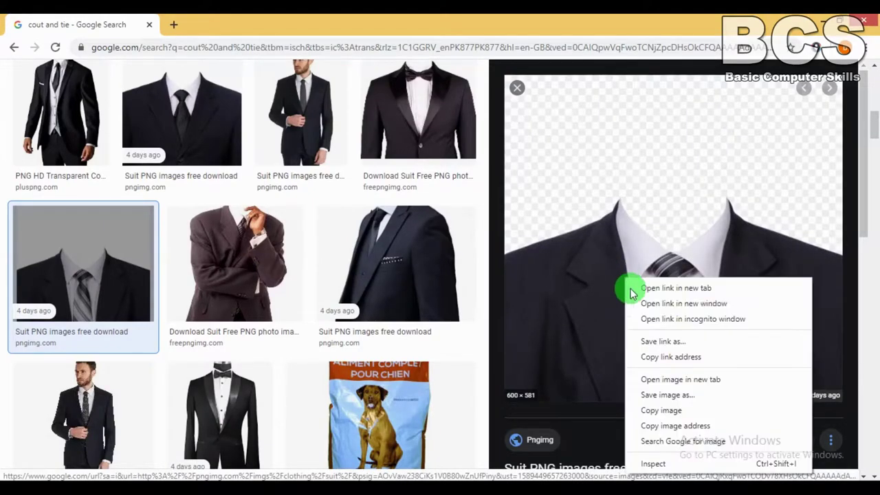
pyautogui.click(688, 392)
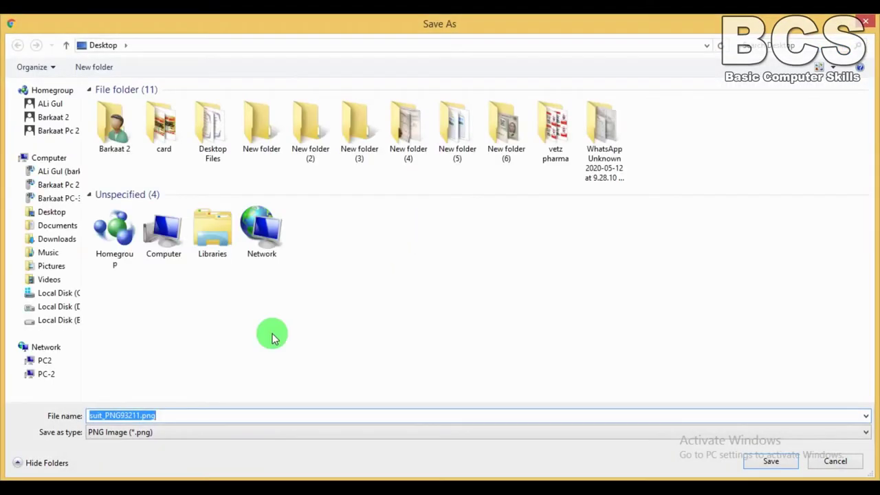
pyautogui.click(772, 462)
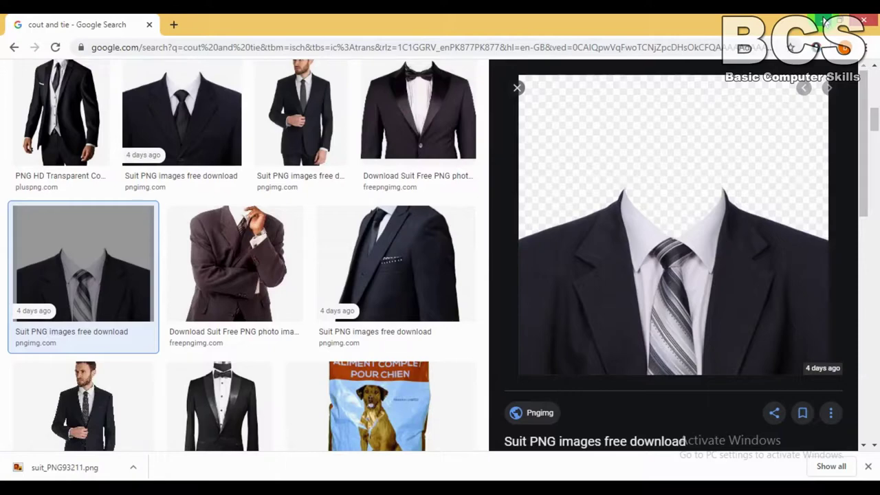
pyautogui.click(822, 19)
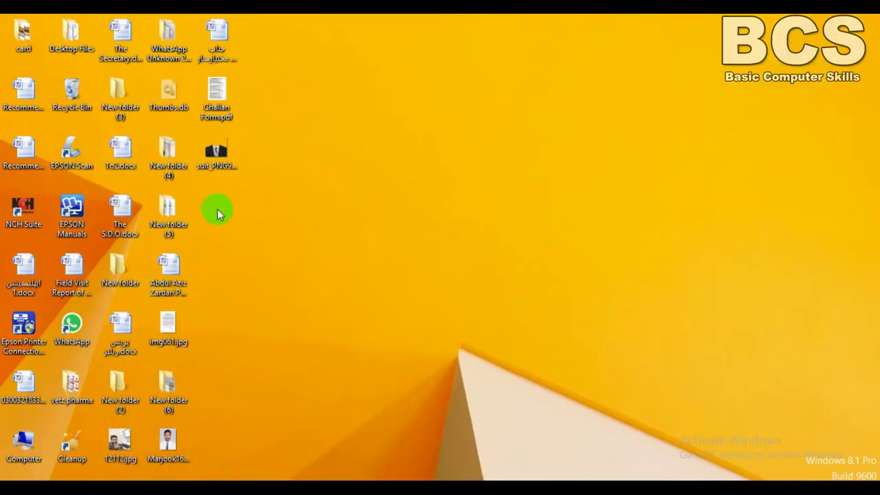
# Open suit_PNG93211.png in Photoshop and add the man's portrait photo to it.
pyautogui.moveTo(220, 155); pyautogui.dragTo(299, 215)
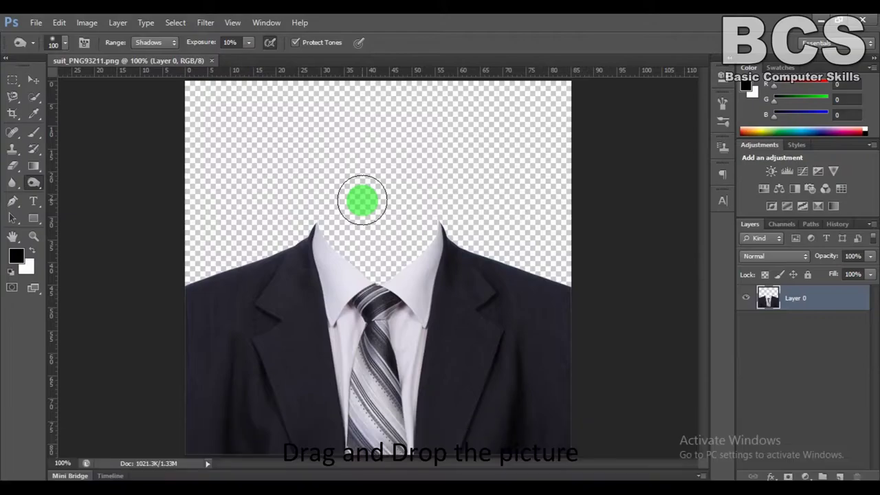
pyautogui.click(825, 20)
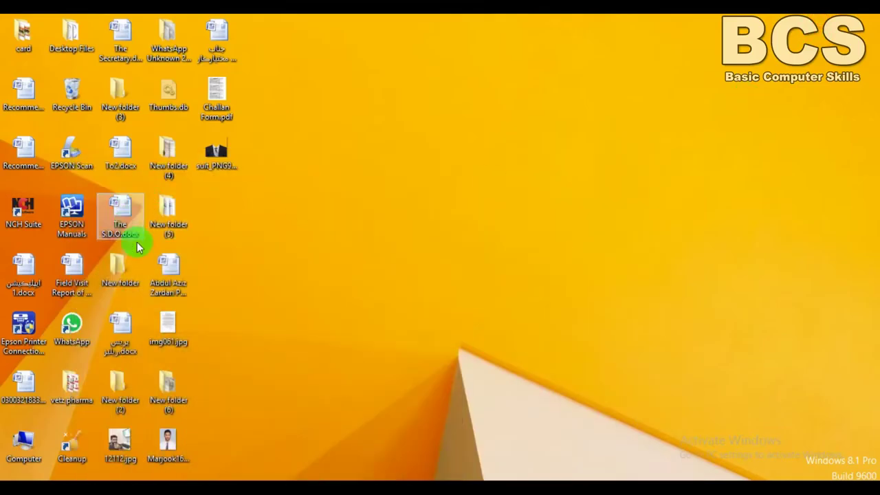
pyautogui.moveTo(168, 444)
pyautogui.mouseDown()
pyautogui.moveTo(229, 462)
pyautogui.moveTo(407, 275)
pyautogui.mouseUp()
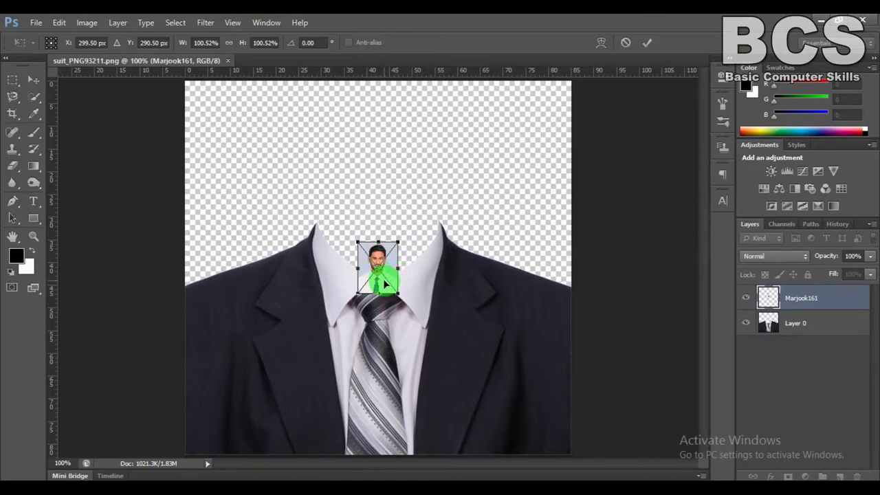
# Move and enlarge the portrait so it sits centred over the suit.
pyautogui.moveTo(383, 278)
pyautogui.mouseDown()
pyautogui.moveTo(322, 225)
pyautogui.moveTo(490, 351)
pyautogui.mouseUp()
pyautogui.moveTo(326, 283)
pyautogui.mouseDown()
pyautogui.moveTo(369, 287)
pyautogui.moveTo(353, 287)
pyautogui.mouseUp()
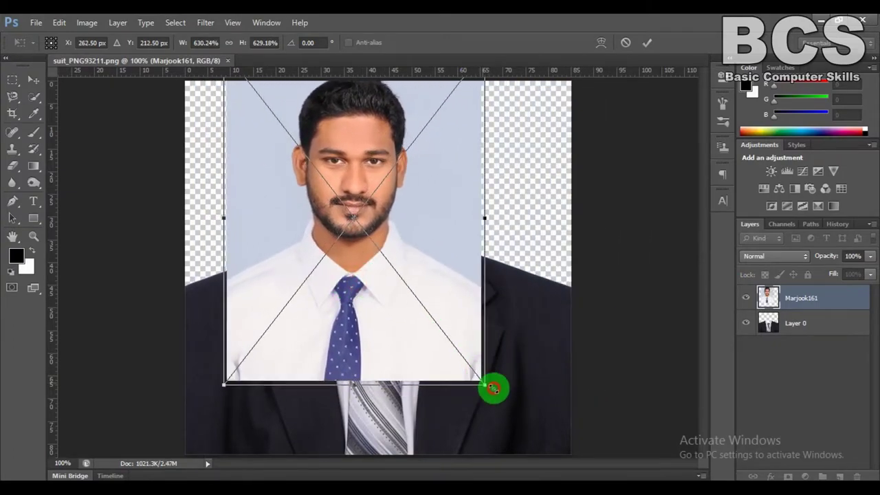
pyautogui.moveTo(491, 385); pyautogui.dragTo(542, 410)
pyautogui.moveTo(402, 377)
pyautogui.mouseDown()
pyautogui.moveTo(464, 378)
pyautogui.moveTo(440, 356)
pyautogui.mouseUp()
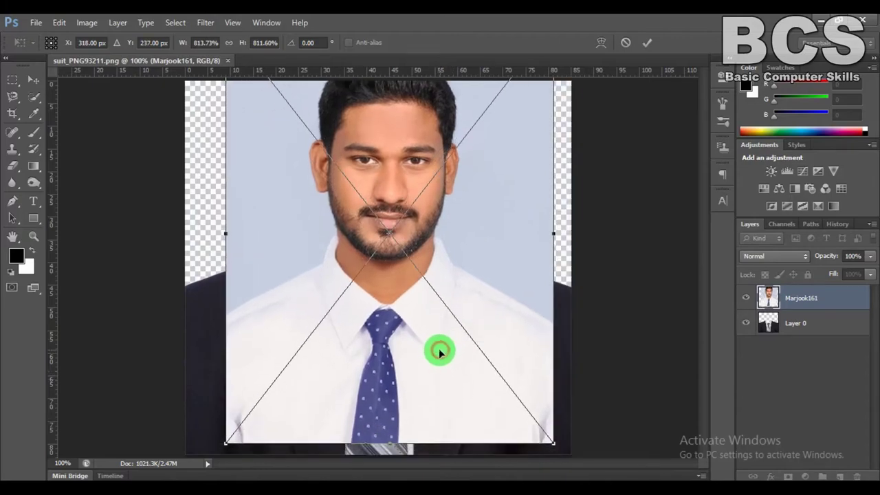
# Commit the portrait transform, zoom out, and move the portrait layer below Layer 0.
pyautogui.hotkey('ctrl', '-')
pyautogui.hotkey('ctrl', '-')
pyautogui.press('Return')
pyautogui.press('o')
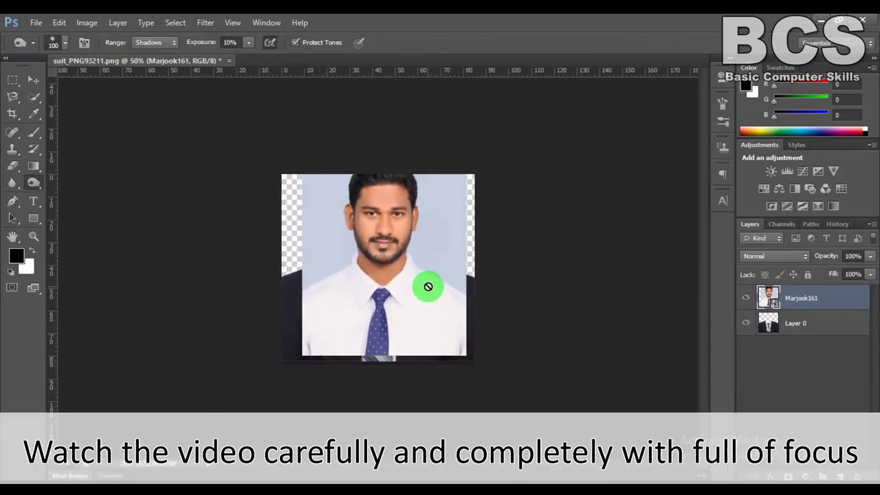
pyautogui.press('c')
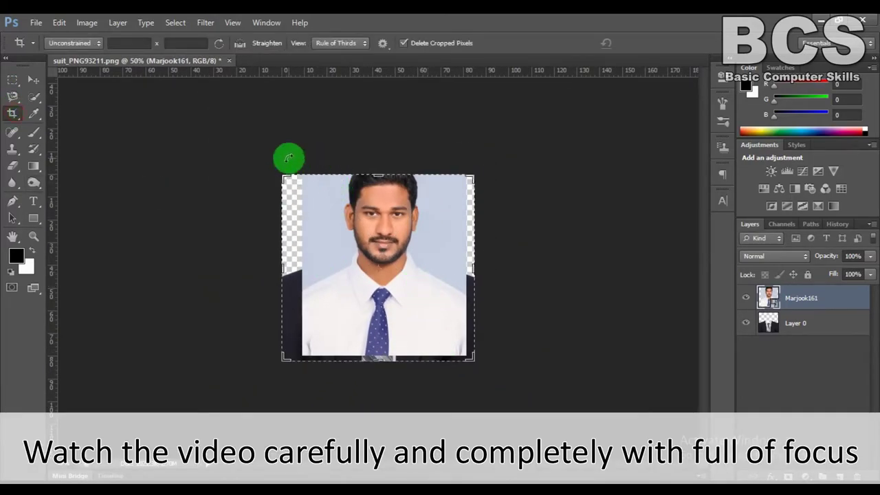
pyautogui.click(33, 79)
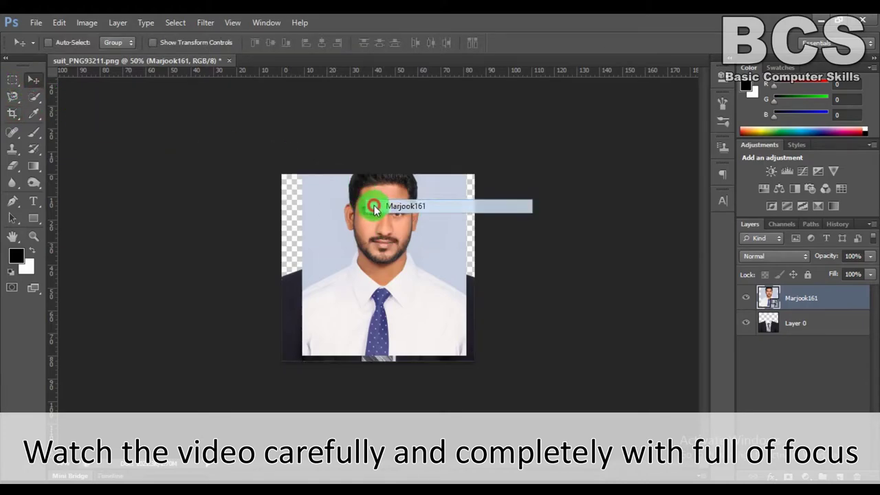
pyautogui.moveTo(815, 298); pyautogui.dragTo(821, 330)
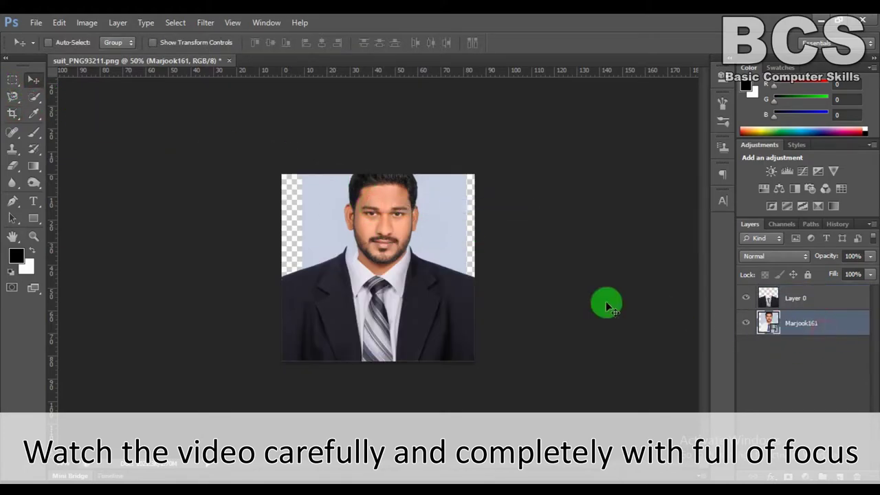
# Nudge the portrait left and down so the face fits the neck opening.
pyautogui.moveTo(444, 229); pyautogui.dragTo(442, 226)
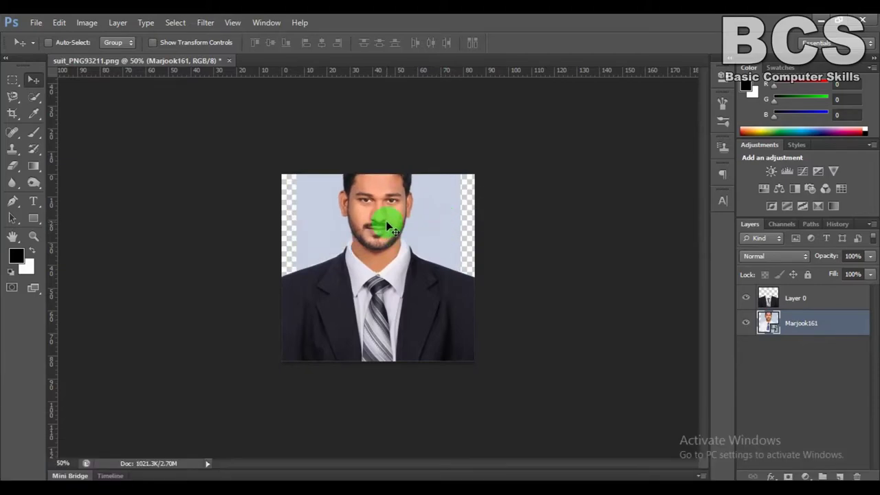
pyautogui.press('Left')
pyautogui.press('Left')
pyautogui.press('Left')
pyautogui.press('Left')
pyautogui.press('Left')
pyautogui.press('Left')
pyautogui.press('Left')
pyautogui.press('Left')
pyautogui.press('Left')
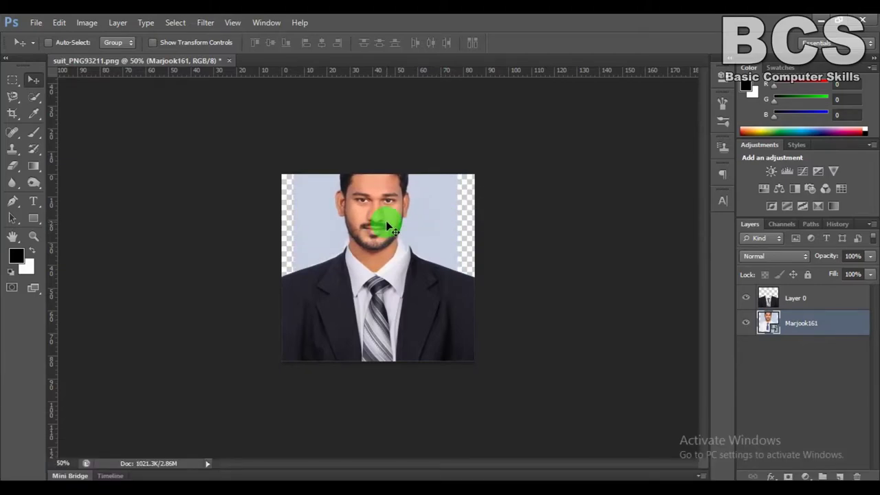
pyautogui.press('Left')
pyautogui.press('Left')
pyautogui.press('Left')
pyautogui.press('Down')
pyautogui.press('Down')
pyautogui.press('Down')
pyautogui.press('Down')
pyautogui.press('Down')
pyautogui.press('Down')
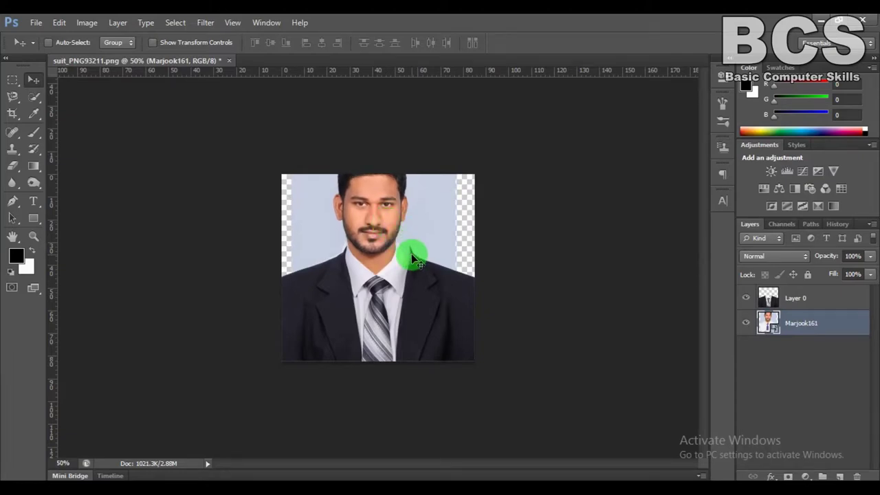
pyautogui.hotkey('ctrl', 't')
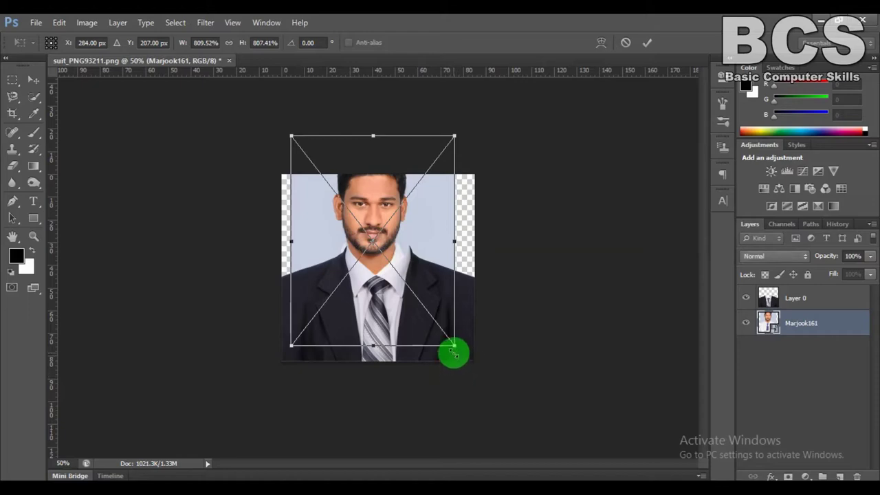
# Scale the Marjook161 portrait up to about 1020% and shift it upward over the suit.
pyautogui.moveTo(454, 353); pyautogui.dragTo(481, 365)
pyautogui.moveTo(387, 246)
pyautogui.mouseDown()
pyautogui.moveTo(383, 226)
pyautogui.moveTo(383, 234)
pyautogui.mouseUp()
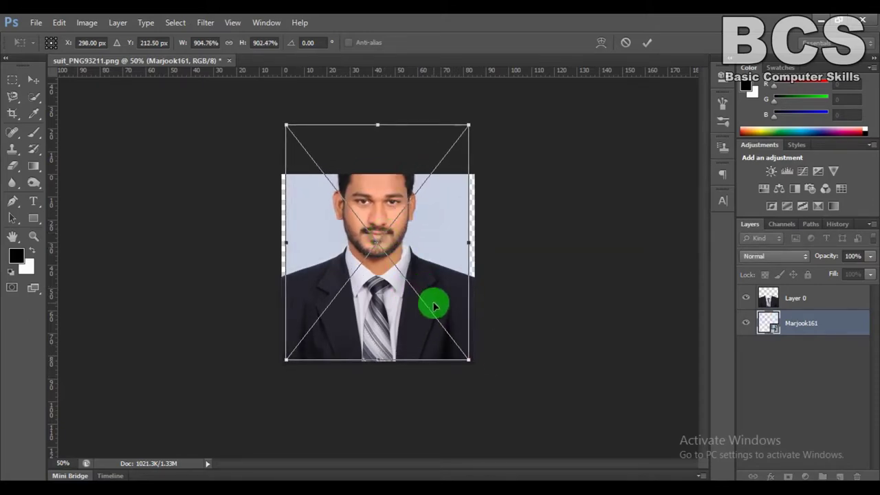
pyautogui.moveTo(470, 362); pyautogui.dragTo(505, 379)
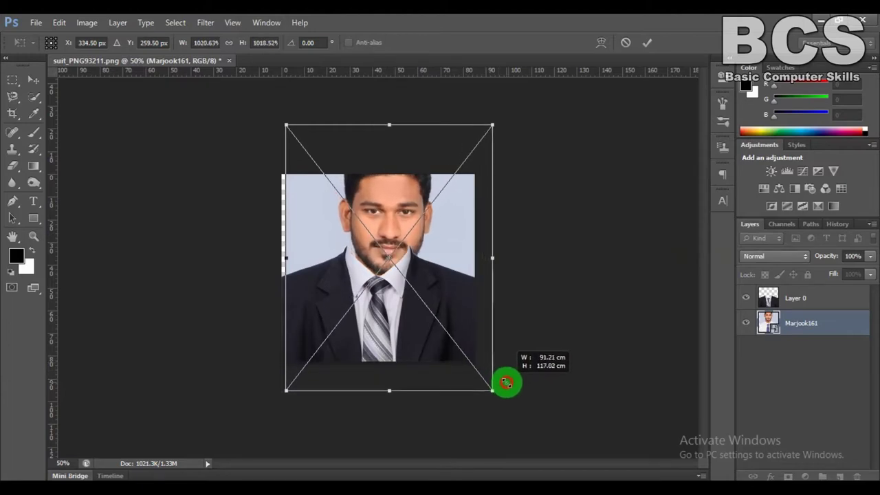
pyautogui.moveTo(369, 212); pyautogui.dragTo(364, 197)
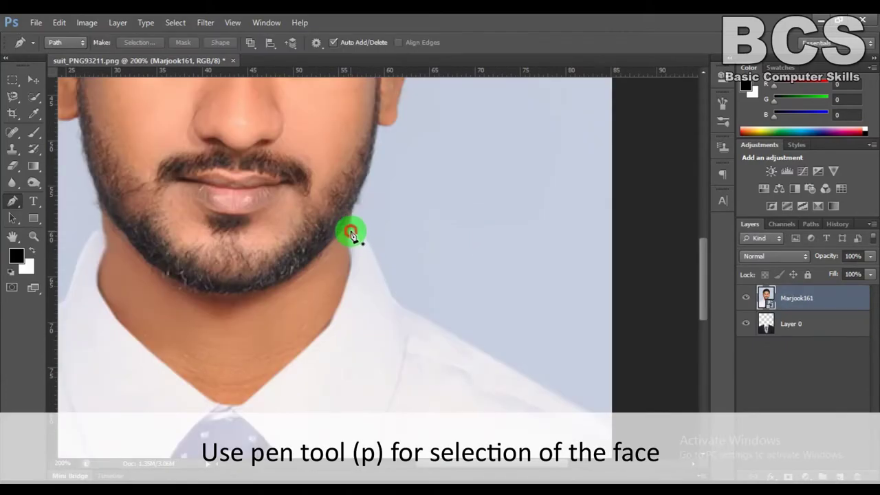
# Start the pen path on the jawline and curve it around the neckline.
pyautogui.click(351, 235)
pyautogui.scroll(-2, 395, 213)
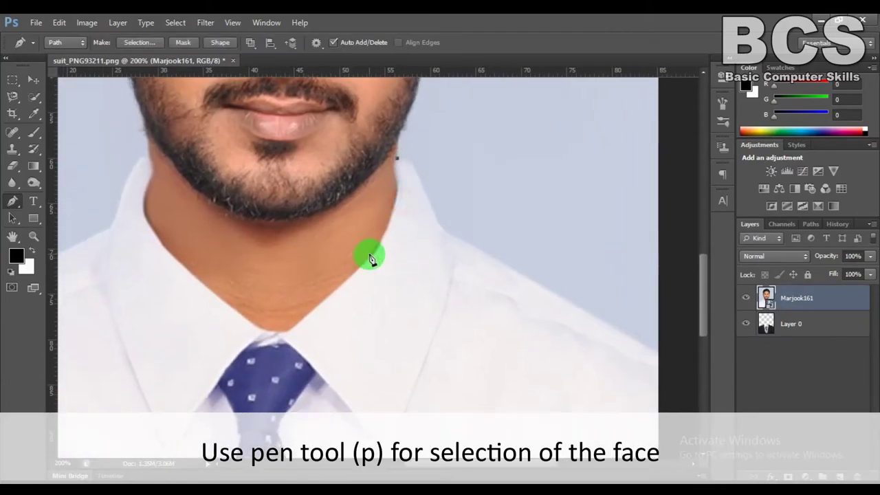
pyautogui.click(332, 294)
pyautogui.moveTo(315, 314); pyautogui.dragTo(491, 241)
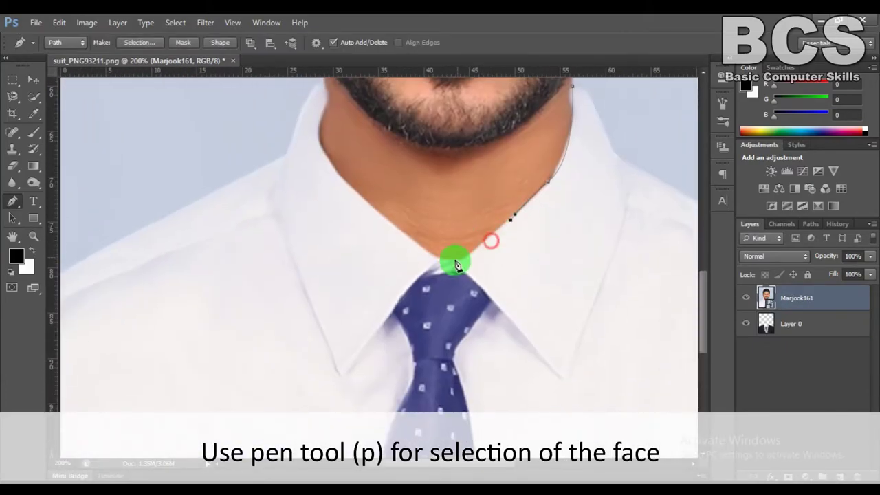
pyautogui.moveTo(439, 261); pyautogui.dragTo(411, 241)
pyautogui.scroll(3, 477, 346)
pyautogui.hscroll(-2, 477, 346)
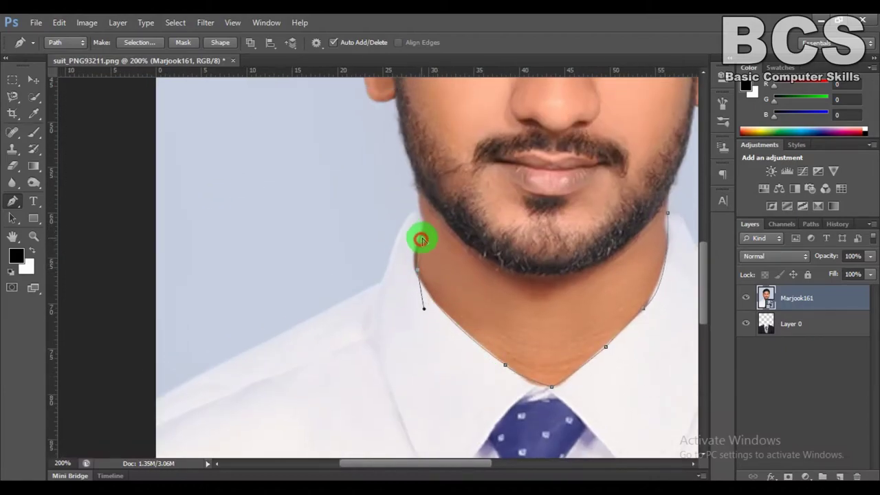
pyautogui.scroll(1, 423, 233)
pyautogui.scroll(2, 427, 268)
pyautogui.hscroll(-1, 426, 268)
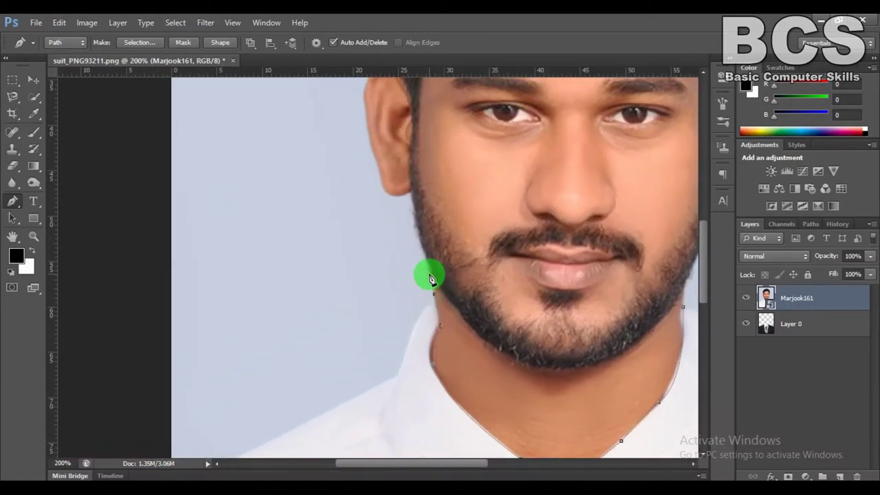
pyautogui.scroll(3, 419, 289)
# Continue the pen path past the jaw, ear, and hair top toward the beard and collar.
pyautogui.moveTo(414, 295)
pyautogui.mouseDown()
pyautogui.moveTo(411, 252)
pyautogui.moveTo(404, 301)
pyautogui.mouseUp()
pyautogui.hscroll(-2, 405, 299)
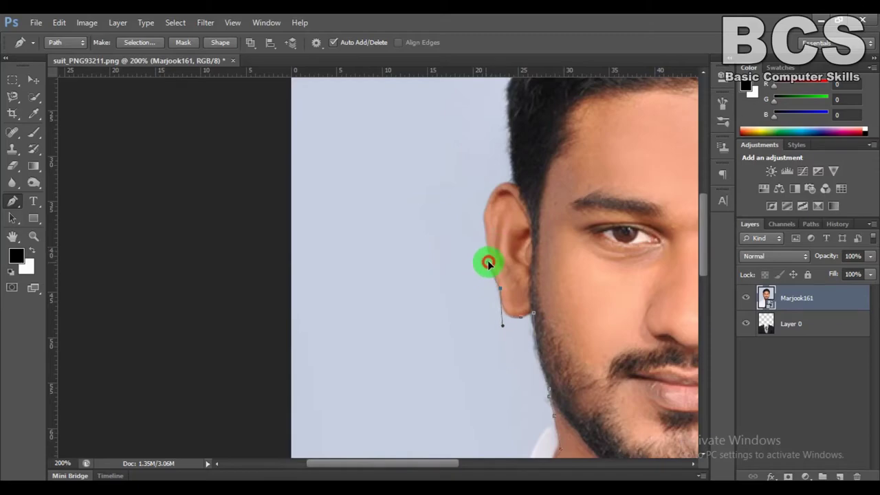
pyautogui.moveTo(487, 242)
pyautogui.mouseDown()
pyautogui.moveTo(453, 332)
pyautogui.moveTo(411, 344)
pyautogui.mouseUp()
pyautogui.moveTo(440, 314); pyautogui.dragTo(470, 324)
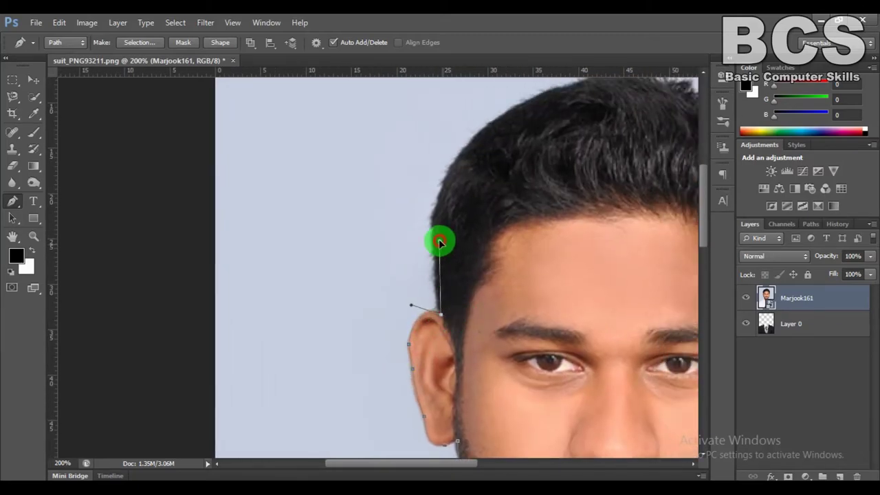
pyautogui.moveTo(430, 240); pyautogui.dragTo(318, 354)
pyautogui.moveTo(459, 212)
pyautogui.mouseDown()
pyautogui.moveTo(612, 192)
pyautogui.moveTo(486, 209)
pyautogui.mouseUp()
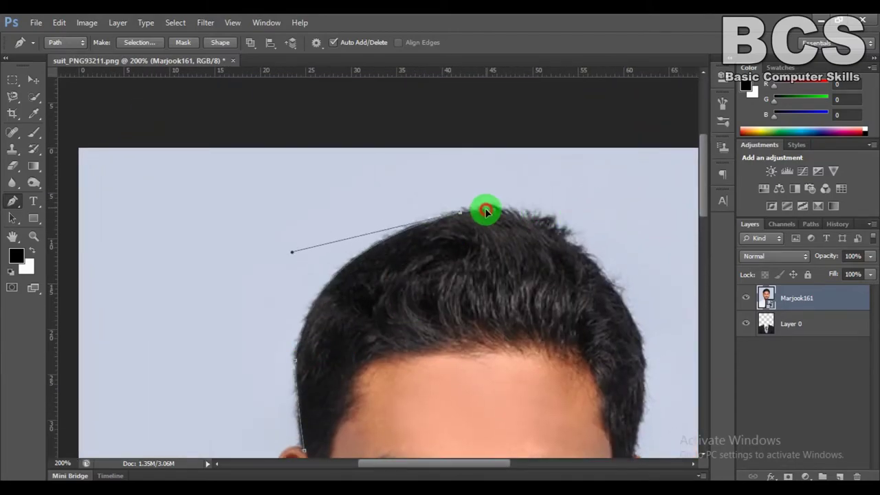
pyautogui.moveTo(546, 257)
pyautogui.mouseDown()
pyautogui.moveTo(406, 240)
pyautogui.moveTo(393, 202)
pyautogui.moveTo(405, 191)
pyautogui.mouseUp()
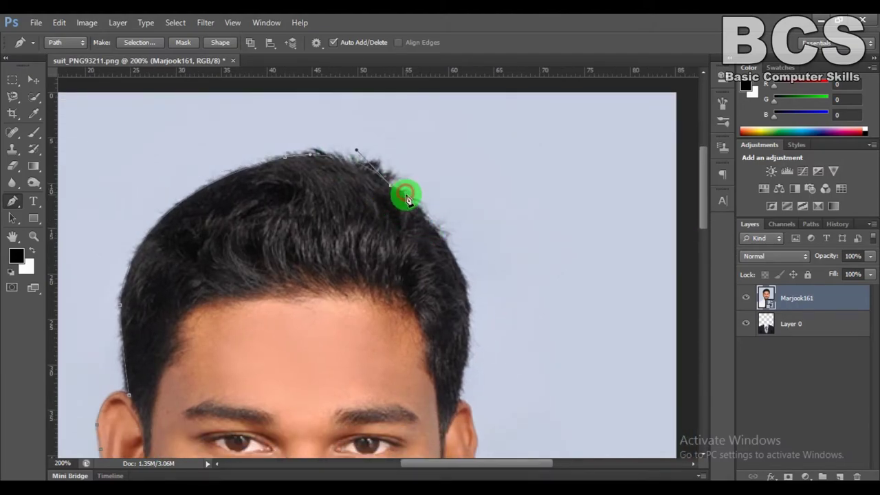
pyautogui.moveTo(444, 229)
pyautogui.mouseDown()
pyautogui.moveTo(399, 161)
pyautogui.moveTo(429, 219)
pyautogui.moveTo(432, 190)
pyautogui.moveTo(452, 183)
pyautogui.moveTo(462, 160)
pyautogui.mouseUp()
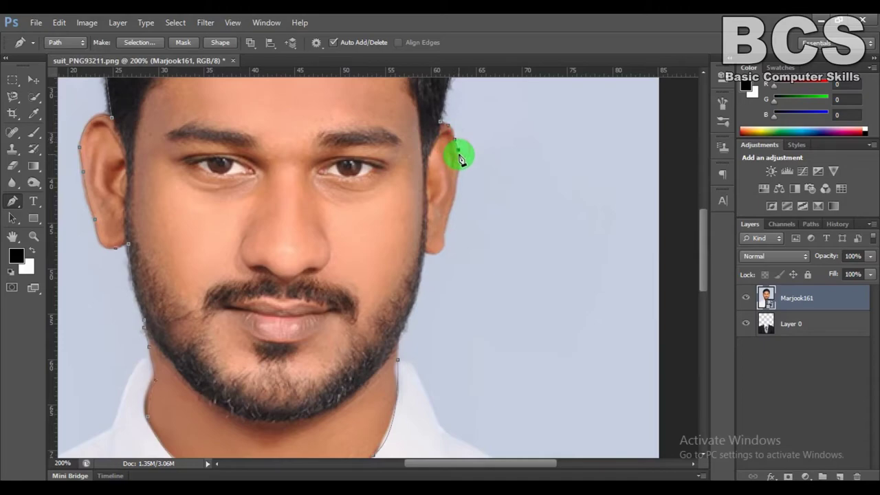
pyautogui.moveTo(448, 193)
pyautogui.mouseDown()
pyautogui.moveTo(447, 172)
pyautogui.moveTo(462, 158)
pyautogui.moveTo(455, 171)
pyautogui.mouseUp()
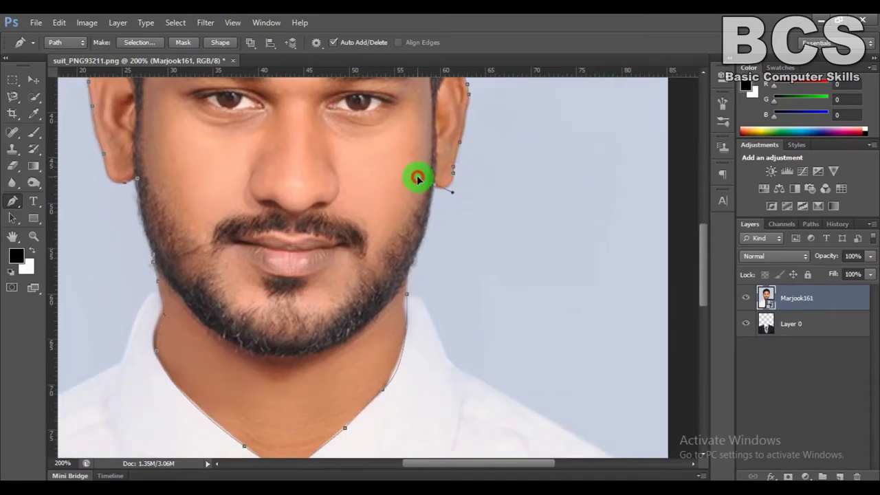
pyautogui.moveTo(412, 261); pyautogui.dragTo(450, 189)
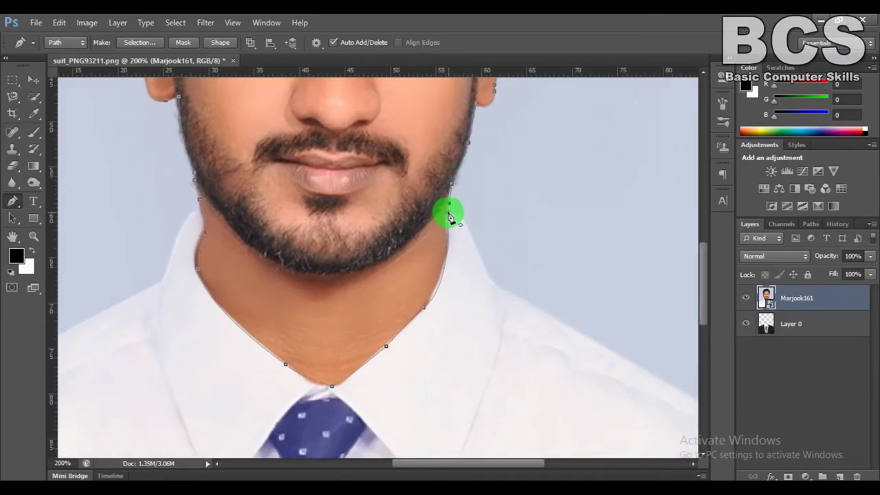
# Convert the face path into a selection with a 1-pixel feather radius.
pyautogui.rightClick(412, 240)
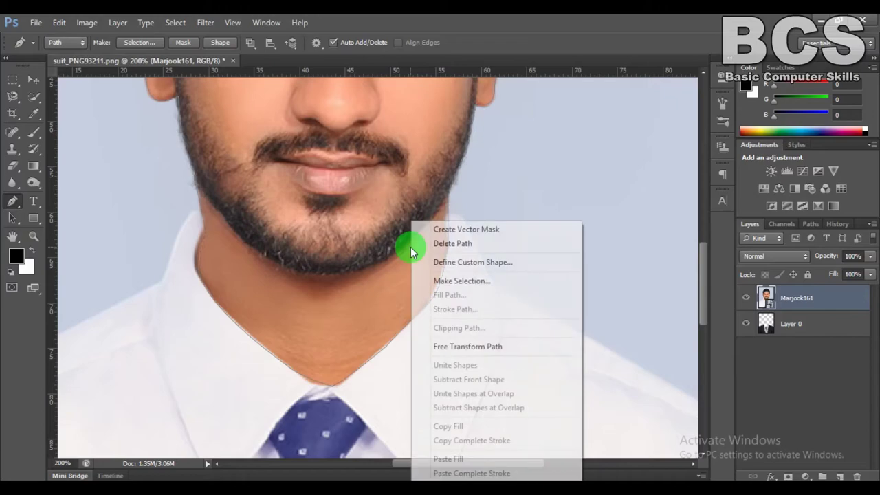
pyautogui.click(476, 286)
pyautogui.write('1')
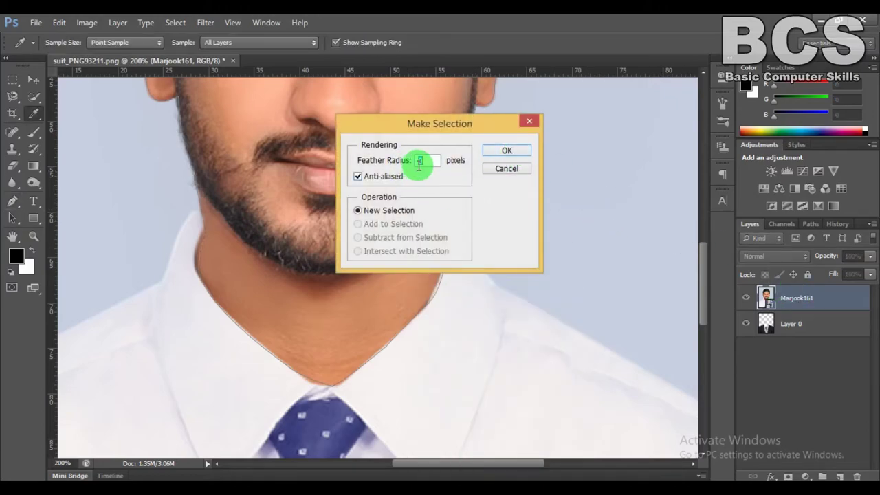
pyautogui.click(504, 151)
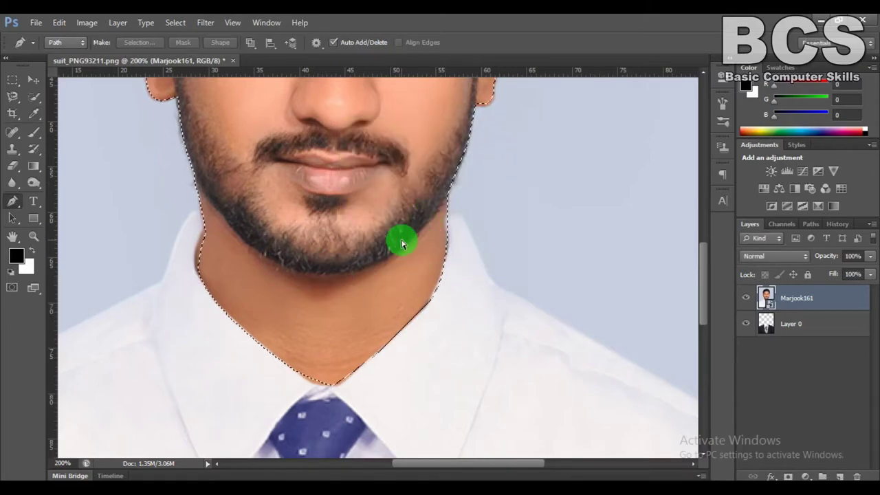
pyautogui.hotkey('ctrl', '-')
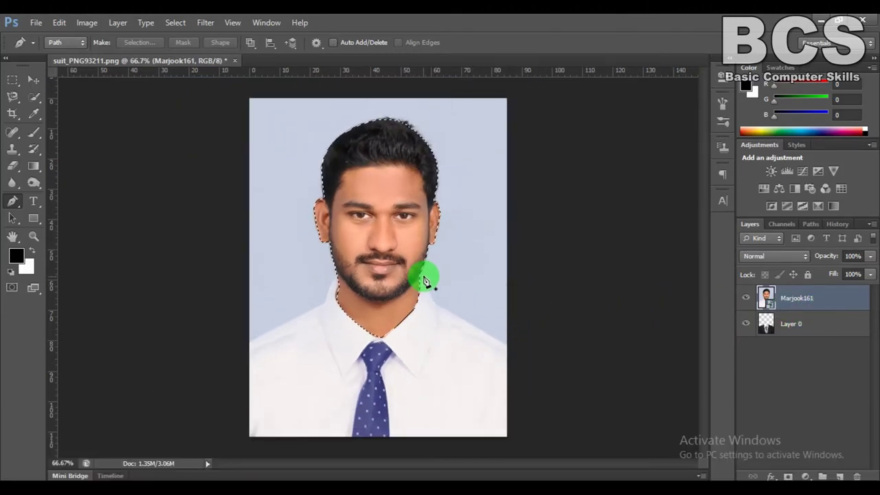
# Put the face on a new layer, hide Marjook161, and select Layer 1 with the Move tool.
pyautogui.hotkey('ctrl', 'v')
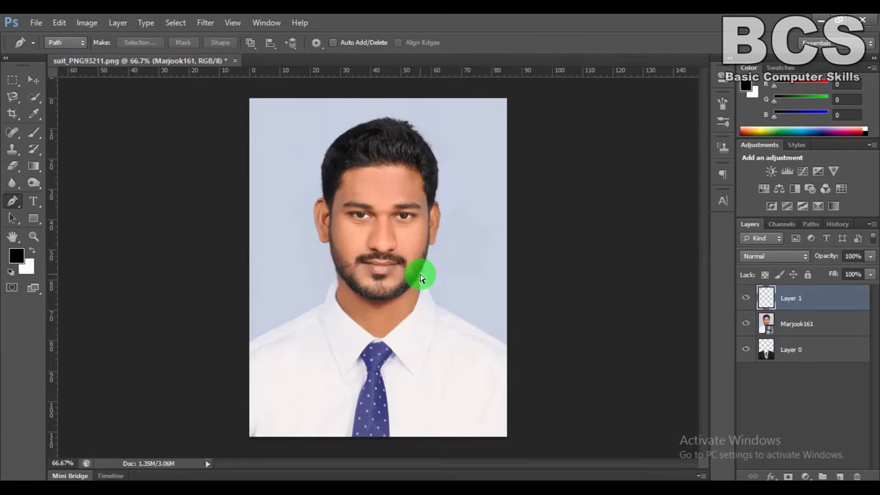
pyautogui.click(808, 326)
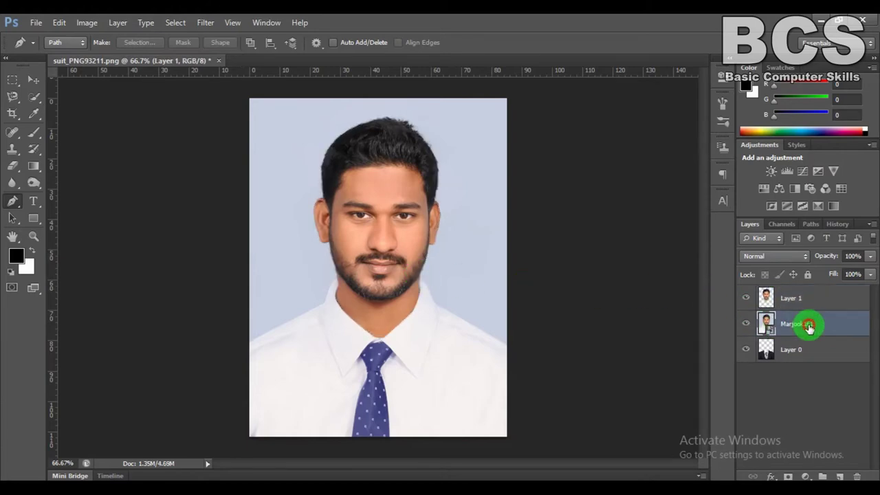
pyautogui.click(747, 323)
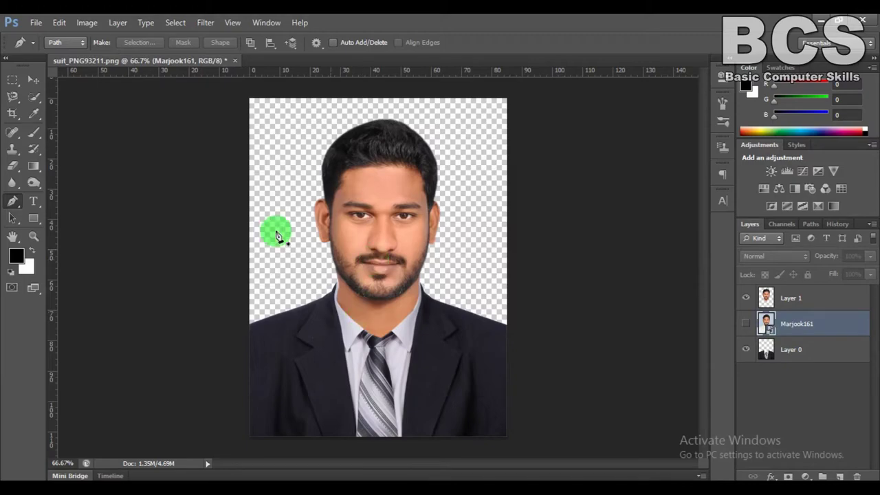
pyautogui.click(33, 79)
pyautogui.rightClick(337, 175)
pyautogui.click(361, 183)
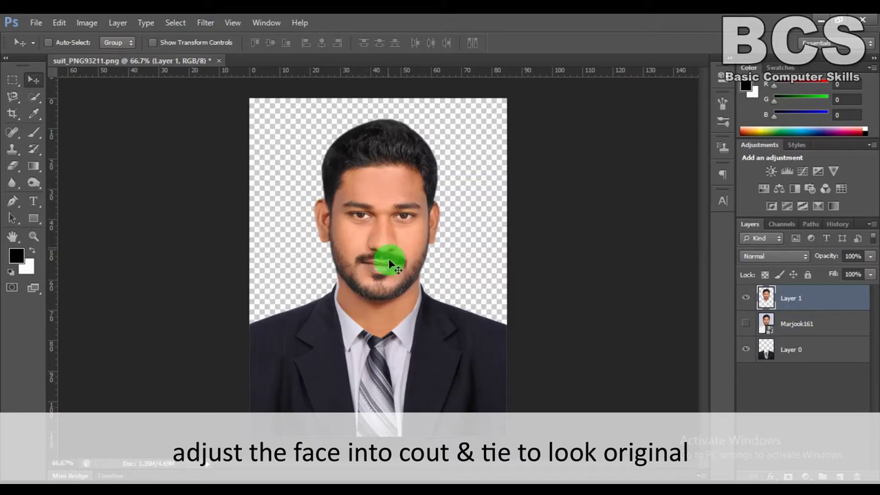
# Move the face down onto the neck and stack the suit layer above it.
pyautogui.moveTo(388, 251); pyautogui.dragTo(378, 296)
pyautogui.press('Right')
pyautogui.press('Right')
pyautogui.press('Right')
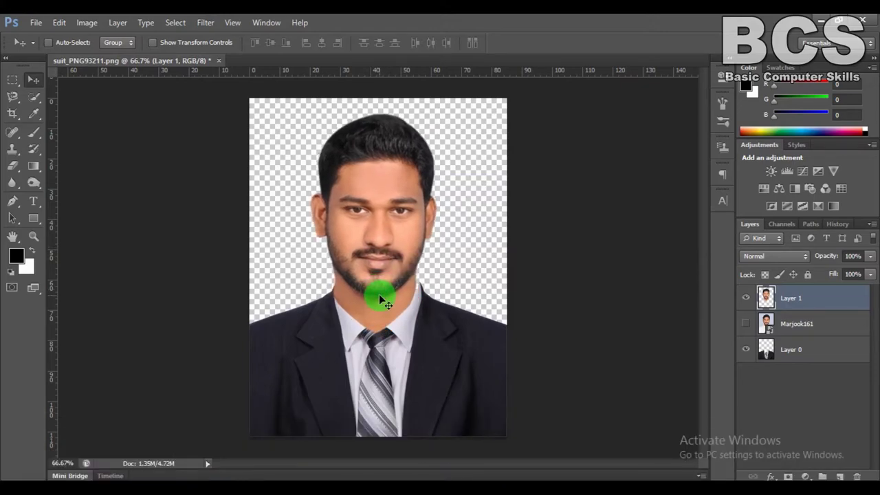
pyautogui.press('Right')
pyautogui.press('Right')
pyautogui.press('Right')
pyautogui.press('Right')
pyautogui.press('Right')
pyautogui.press('Right')
pyautogui.press('Left')
pyautogui.press('Left')
pyautogui.press('Left')
pyautogui.press('Left')
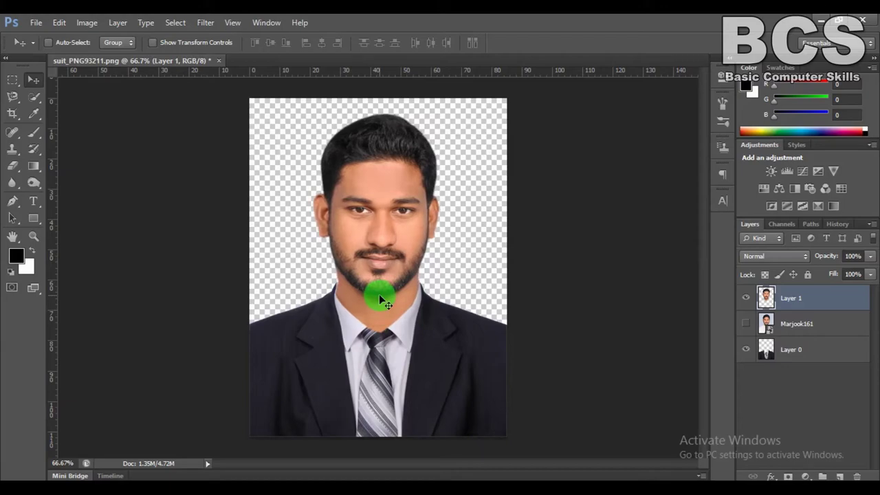
pyautogui.press('Right')
pyautogui.press('Right')
pyautogui.press('Right')
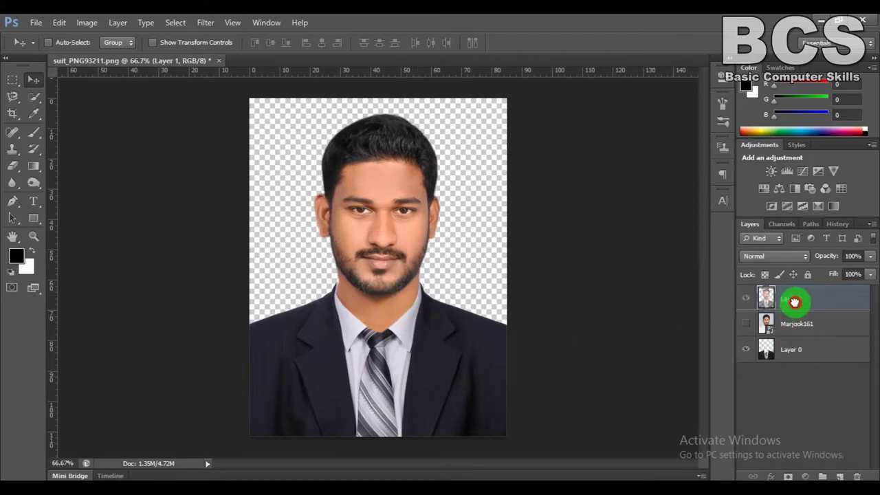
pyautogui.moveTo(790, 360); pyautogui.dragTo(796, 300)
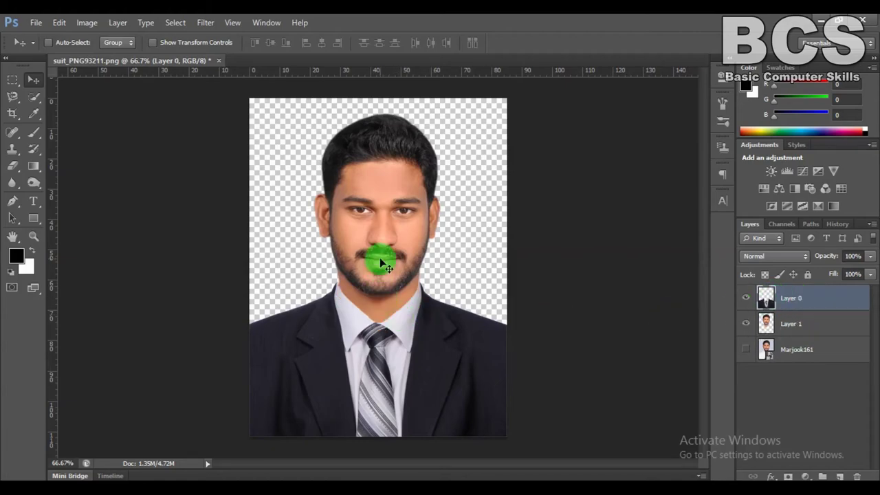
pyautogui.rightClick(380, 258)
pyautogui.click(388, 265)
# Nudge Layer 1 a few pixels so the neck meets the collar, zooming to check.
pyautogui.press('Left')
pyautogui.press('Left')
pyautogui.press('Down')
pyautogui.press('Down')
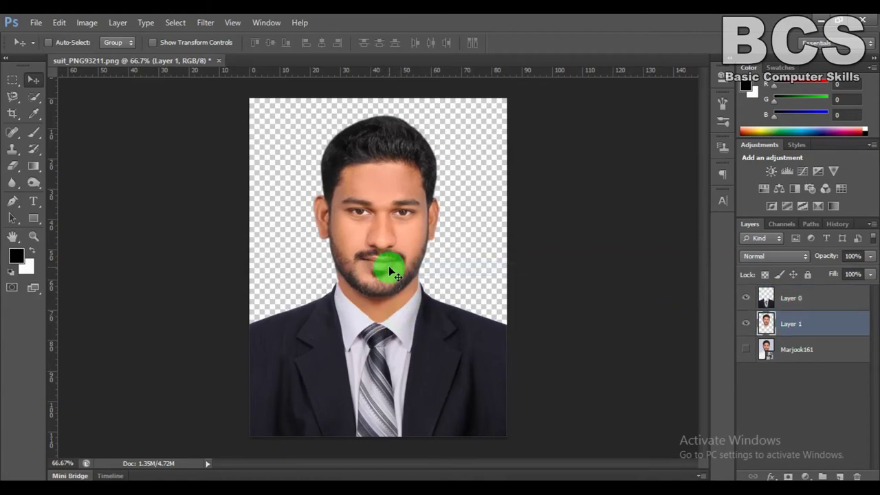
pyautogui.press('Down')
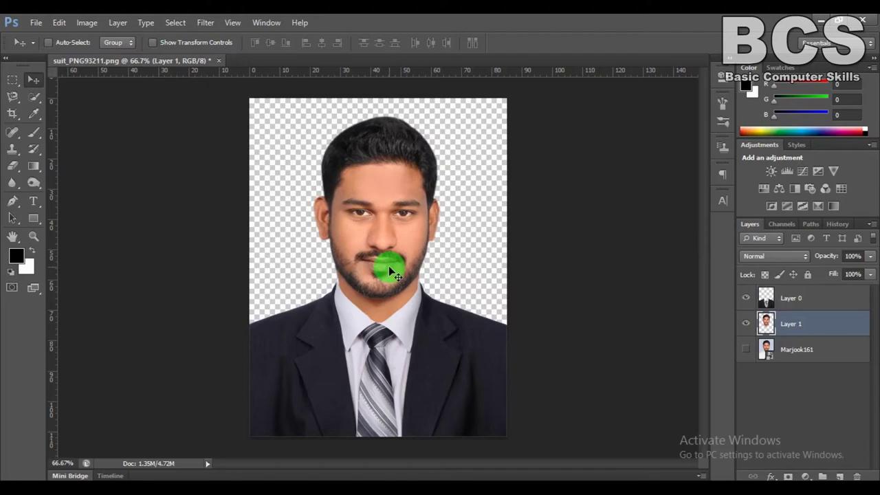
pyautogui.hotkey('ctrl', '-')
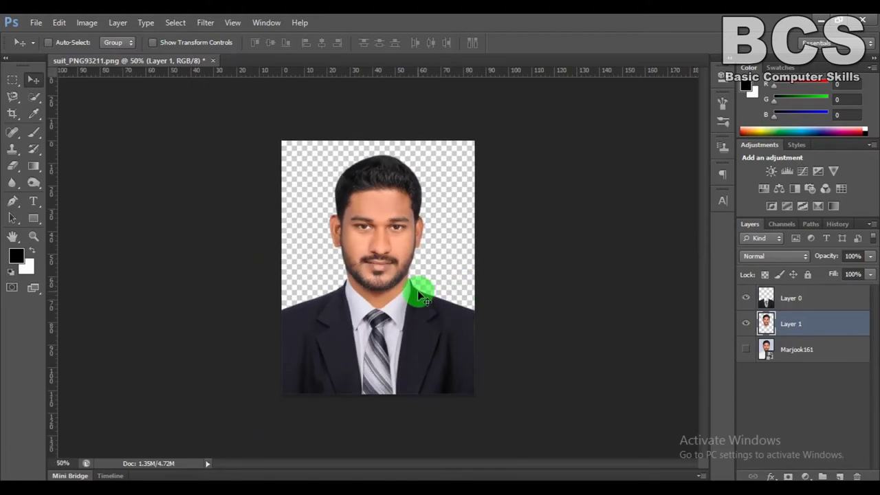
pyautogui.hotkey('ctrl', '+')
pyautogui.hotkey('ctrl', '+')
pyautogui.hotkey('ctrl', '+')
pyautogui.moveTo(322, 320); pyautogui.dragTo(311, 338)
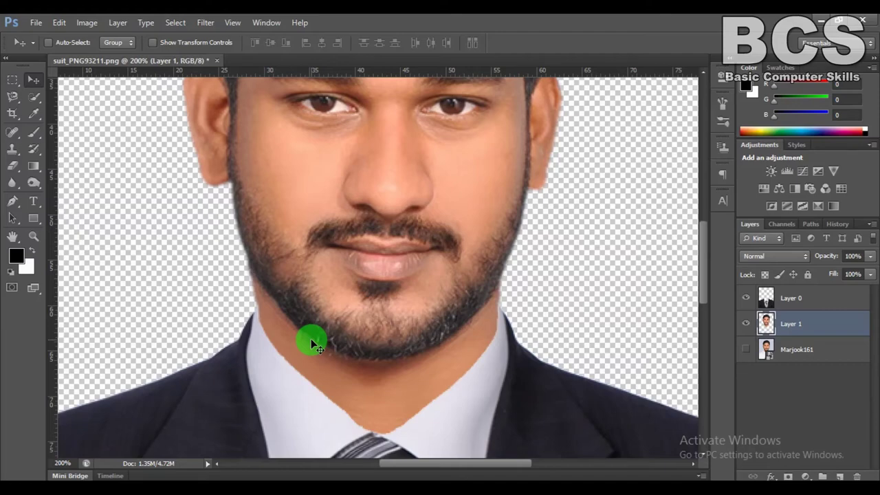
pyautogui.press('e')
pyautogui.hotkey('alt', ']')
pyautogui.hotkey('ctrl', '-')
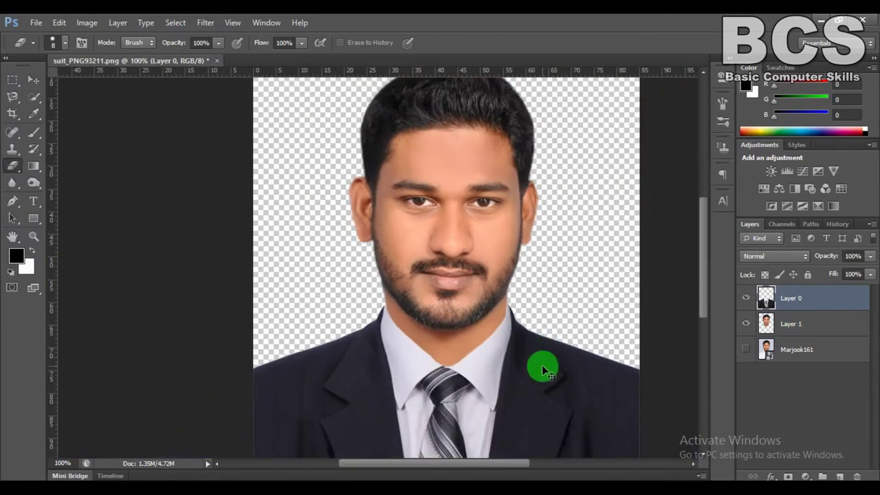
pyautogui.hotkey('ctrl', '-')
pyautogui.hotkey('ctrl', '-')
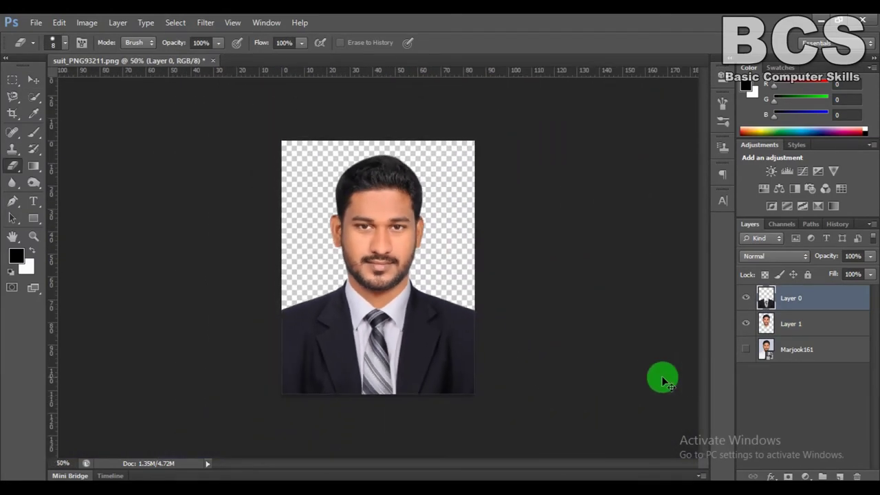
pyautogui.hotkey('ctrl', '+')
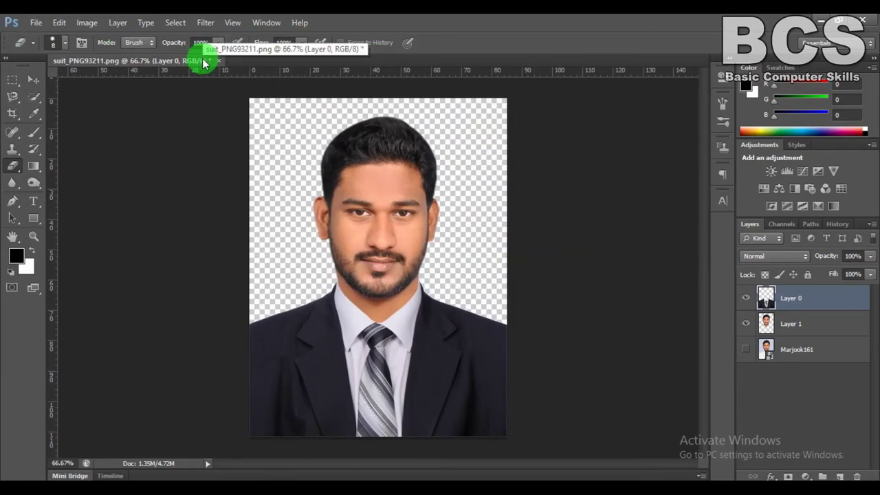
# Set the Rectangle tool to no stroke and a gradient fill.
pyautogui.click(33, 219)
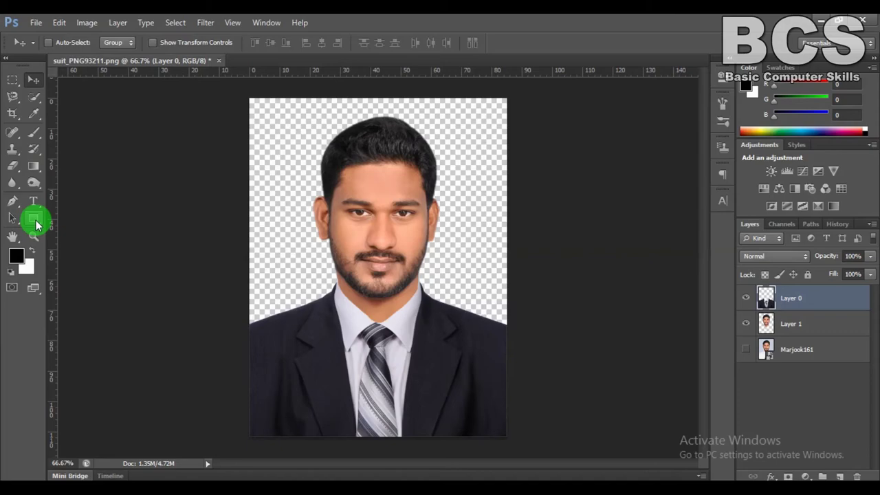
pyautogui.click(165, 43)
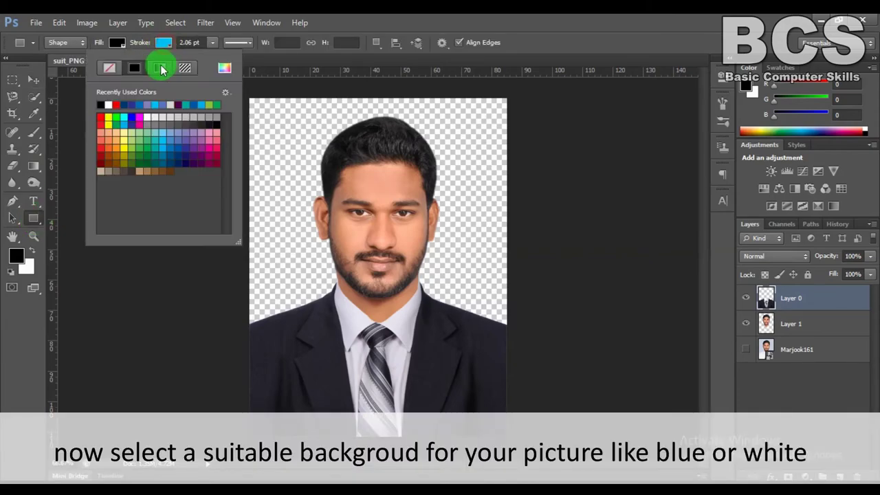
pyautogui.click(106, 68)
pyautogui.click(117, 43)
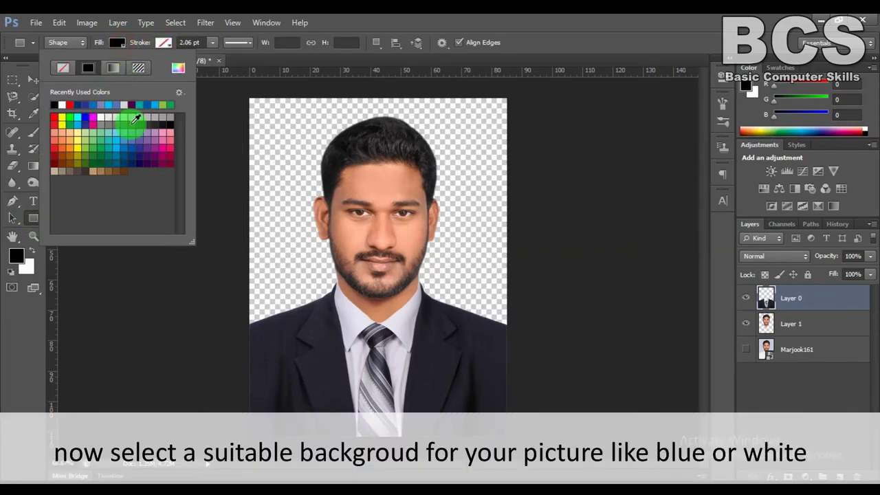
pyautogui.click(113, 68)
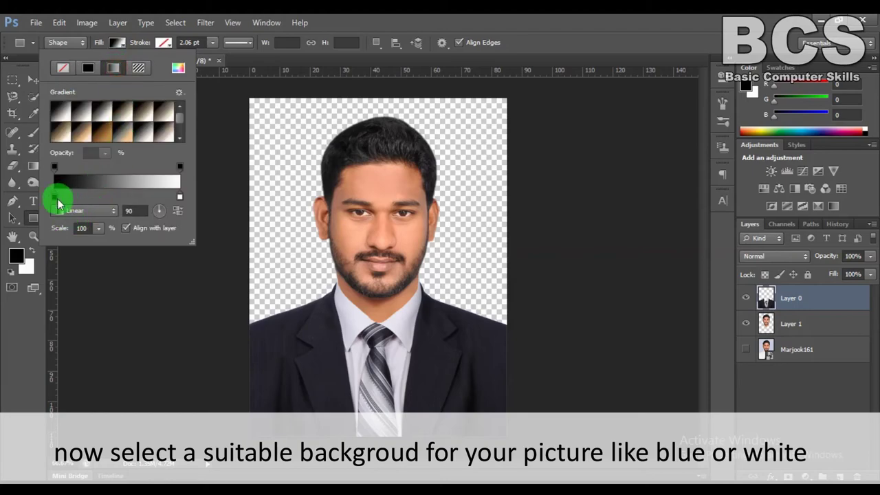
# Set the gradient's left colour stop to light blue #44c8f5.
pyautogui.doubleClick(55, 198)
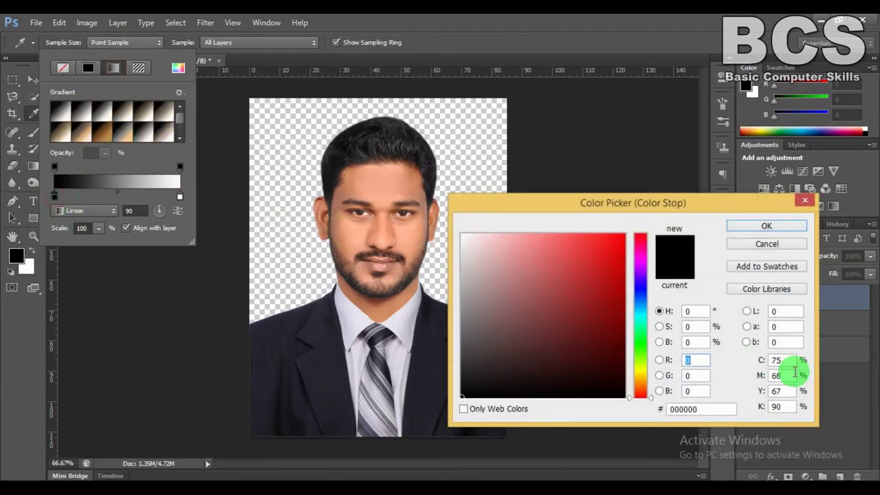
pyautogui.click(781, 360)
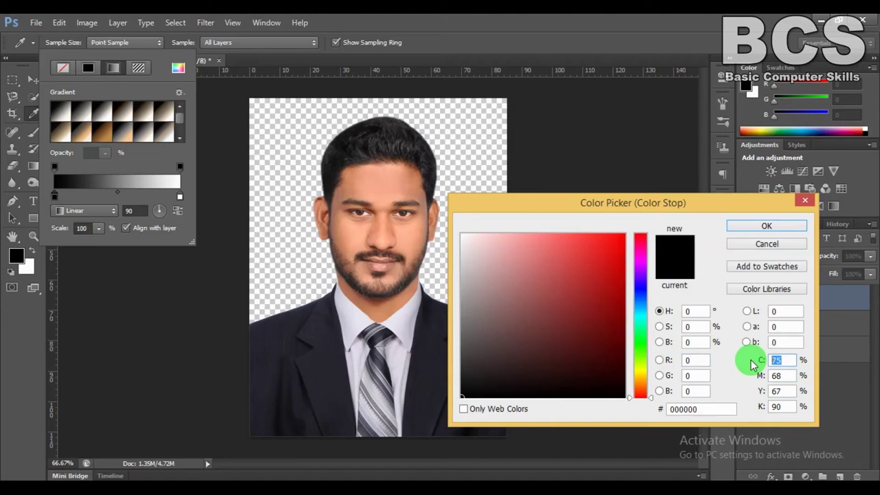
pyautogui.write('60')
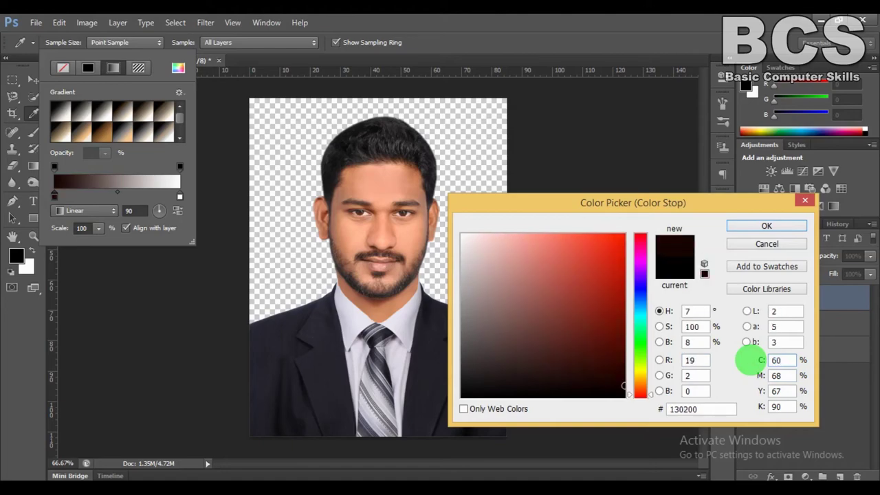
pyautogui.write('0')
pyautogui.press('Tab')
pyautogui.write('0')
pyautogui.press('Tab')
pyautogui.write('0')
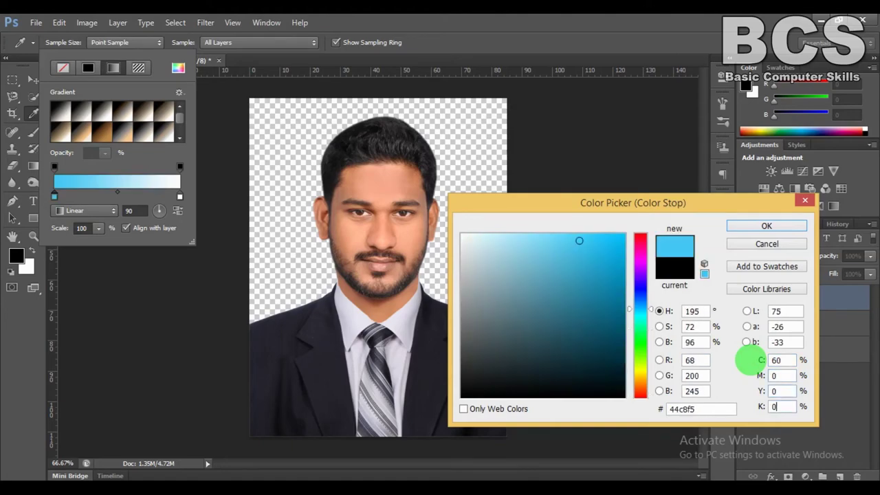
pyautogui.click(767, 226)
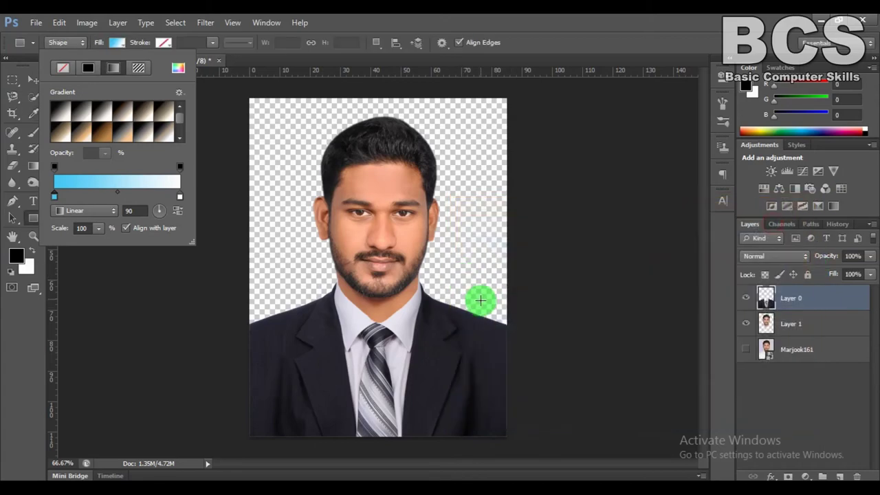
# Set the gradient's right colour stop to blue #00c0f3.
pyautogui.doubleClick(180, 198)
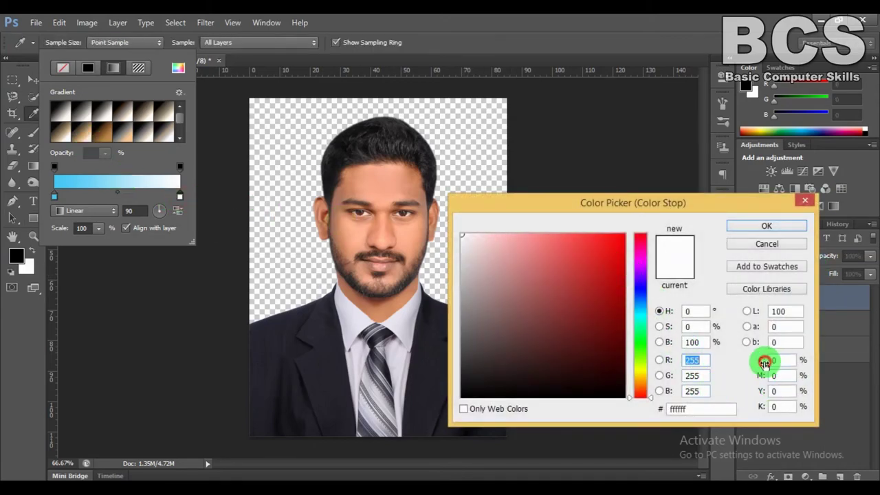
pyautogui.click(763, 363)
pyautogui.write('70')
pyautogui.press('Tab')
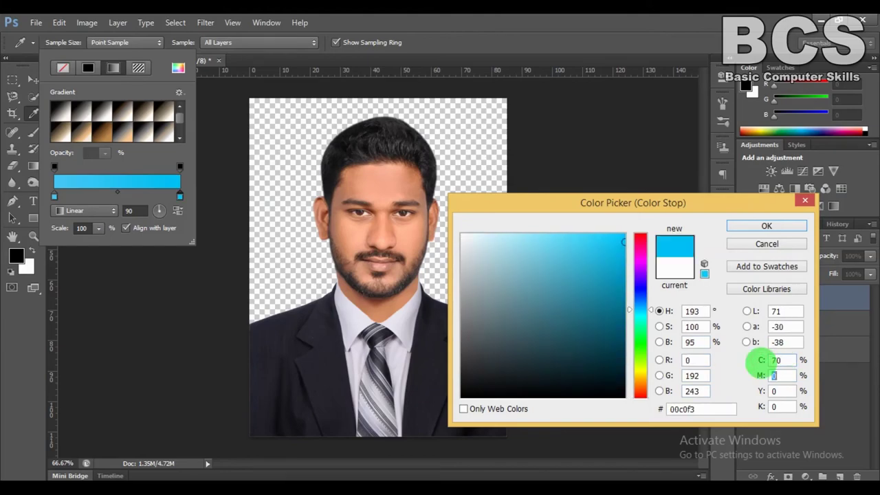
pyautogui.press('Return')
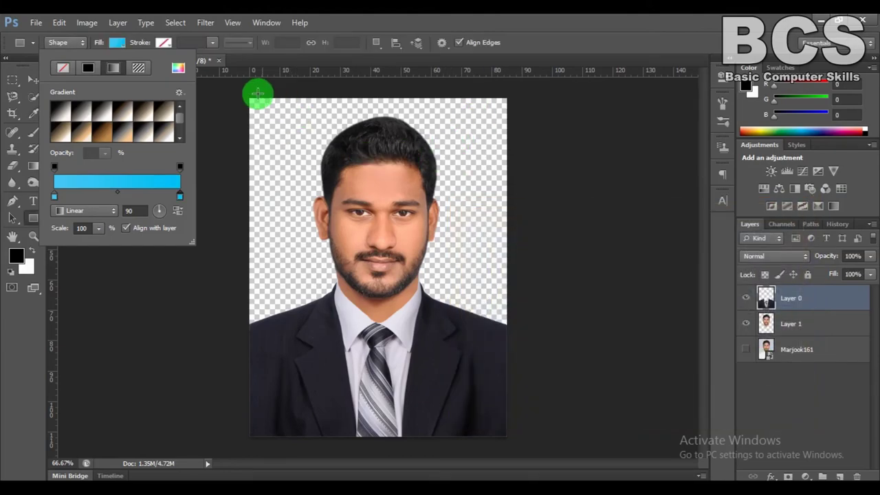
# Draw a canvas-sized blue gradient rectangle and move Rectangle 1 below Layer 1.
pyautogui.moveTo(251, 96); pyautogui.dragTo(516, 435)
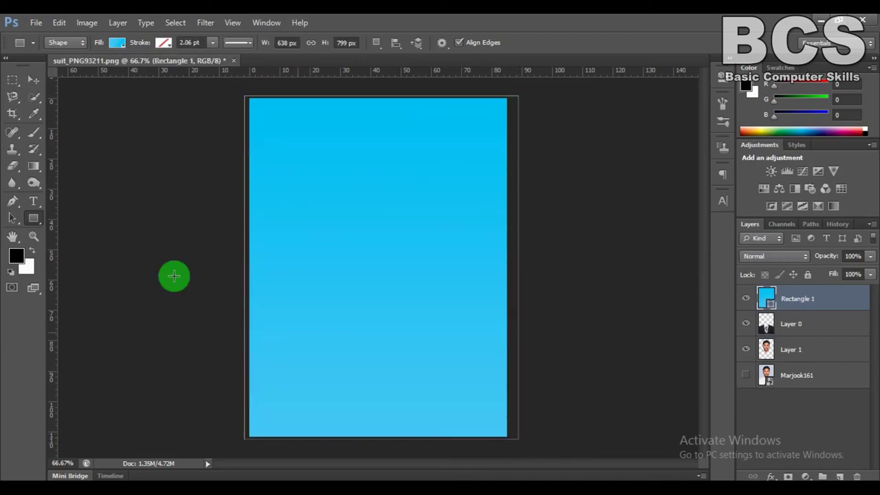
pyautogui.click(33, 80)
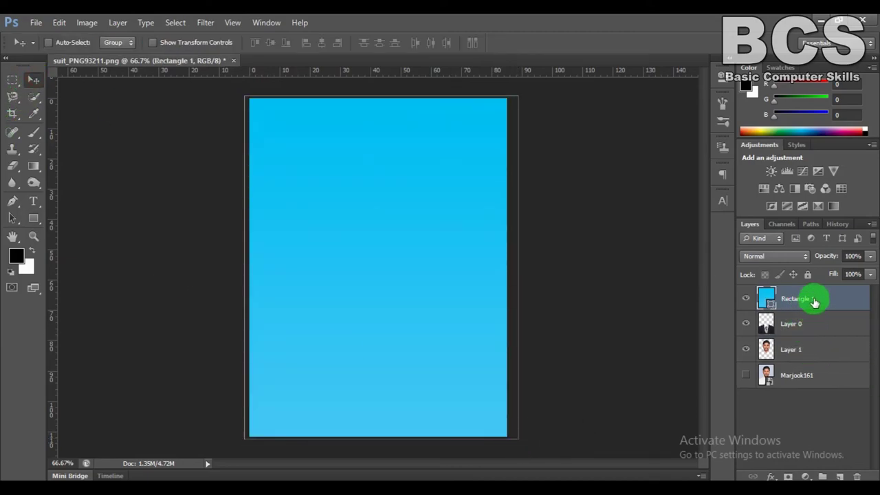
pyautogui.moveTo(811, 298); pyautogui.dragTo(813, 358)
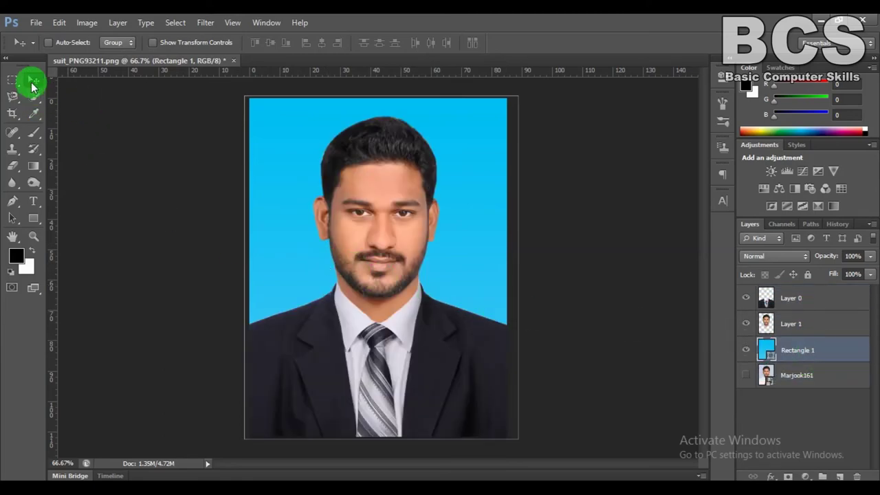
pyautogui.click(446, 225)
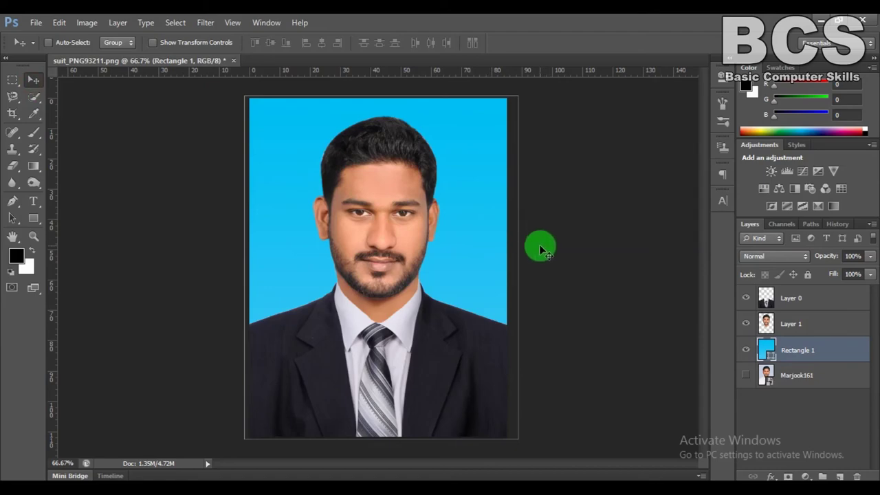
pyautogui.click(563, 194)
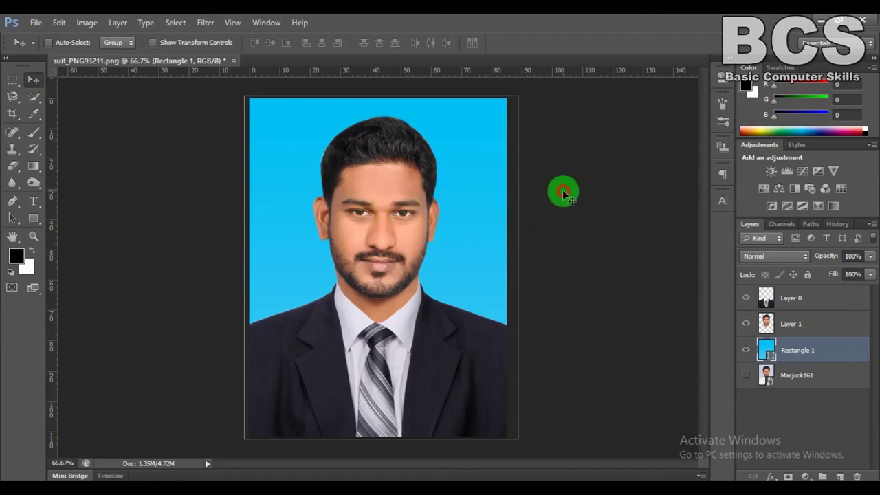